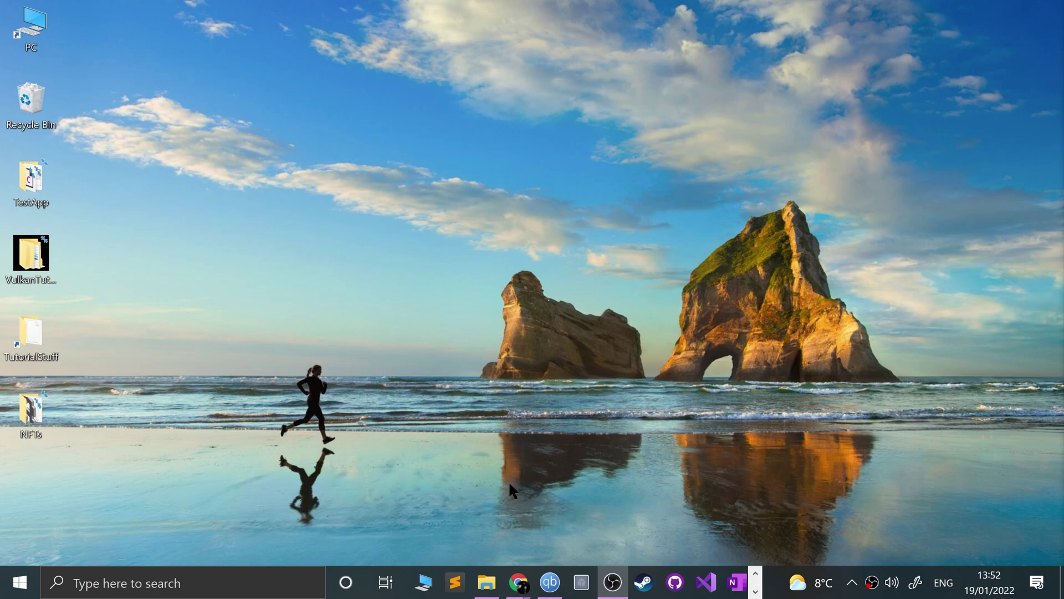
- Switch to Chrome, open a new tab and move it into its own browser window
mouse_move(518, 582)
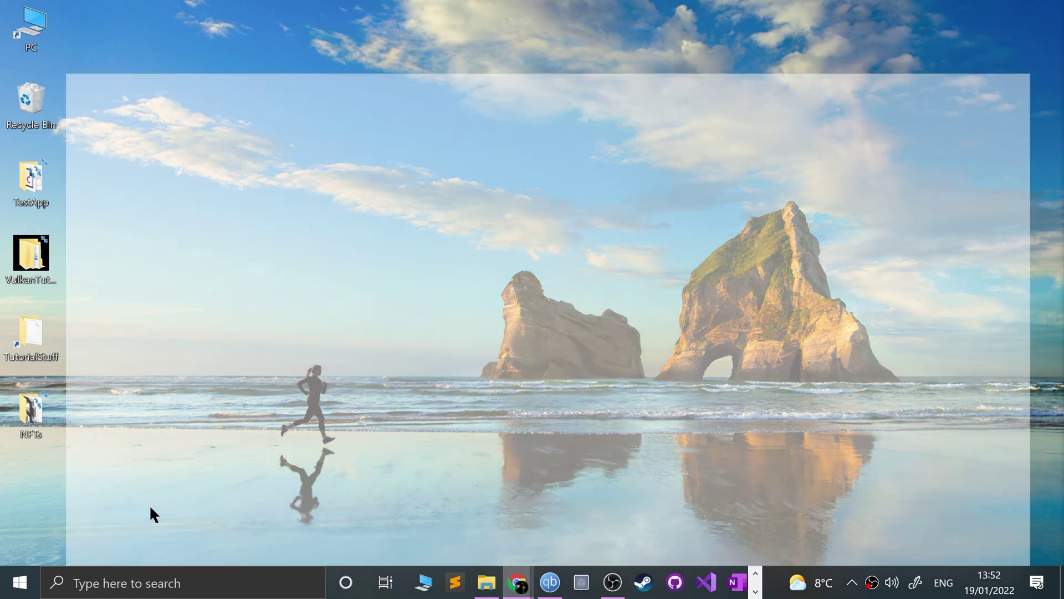
left_click(148, 504)
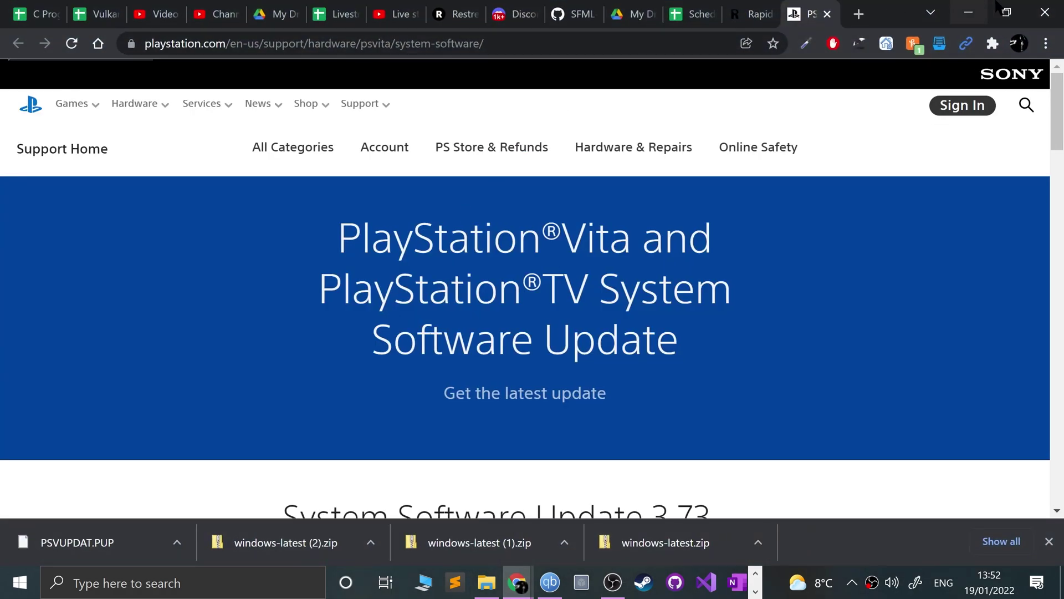
left_click(859, 14)
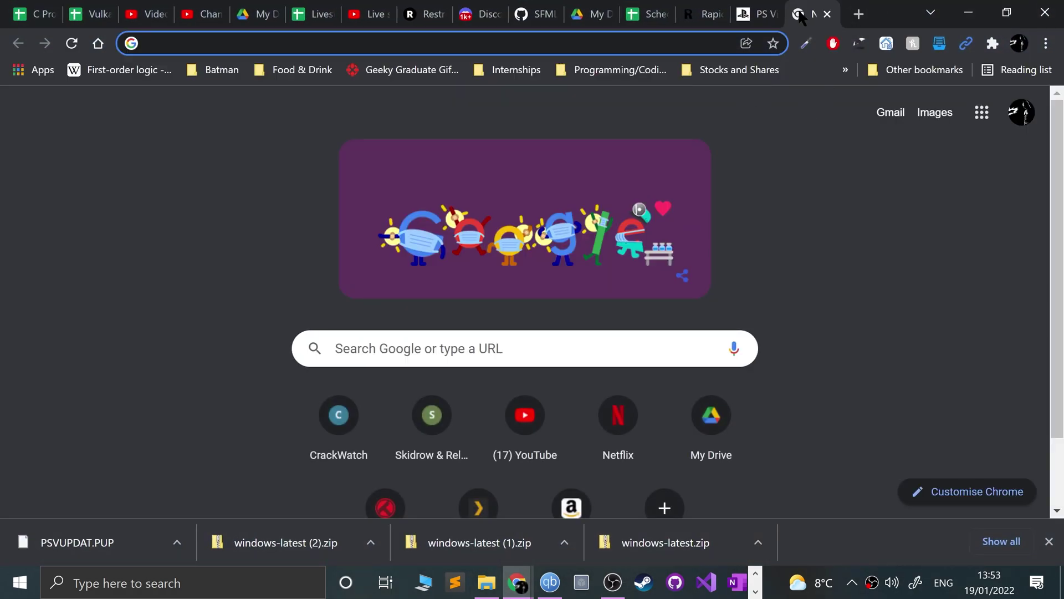
left_click_drag(811, 15, 961, 15)
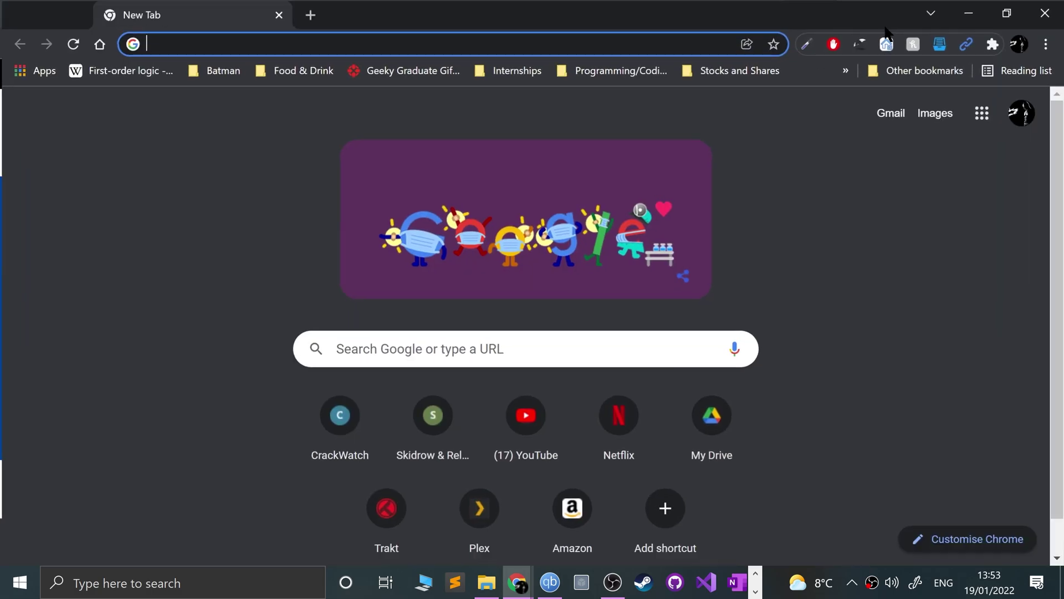
left_click(968, 12)
left_click(968, 12)
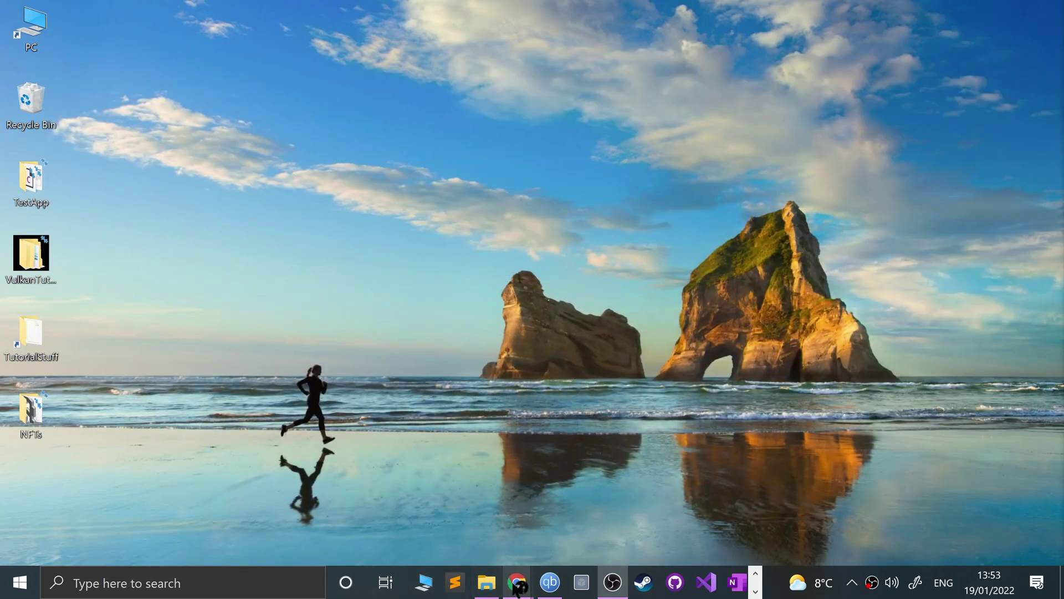
mouse_move(518, 582)
left_click(946, 482)
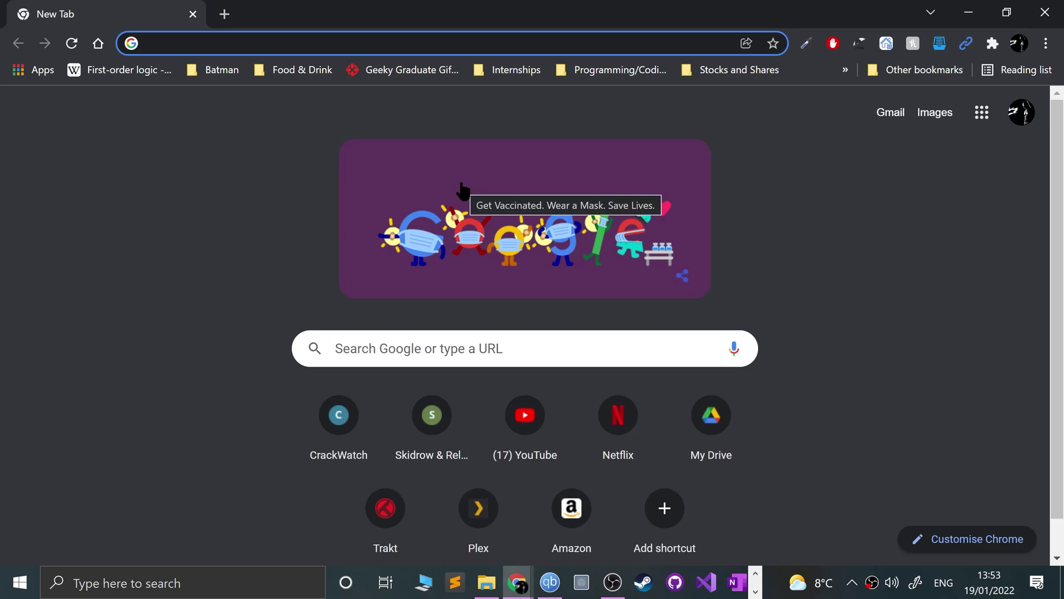
- Search the web for vita3k and open the emulator's official website from the results
type("vita3k")
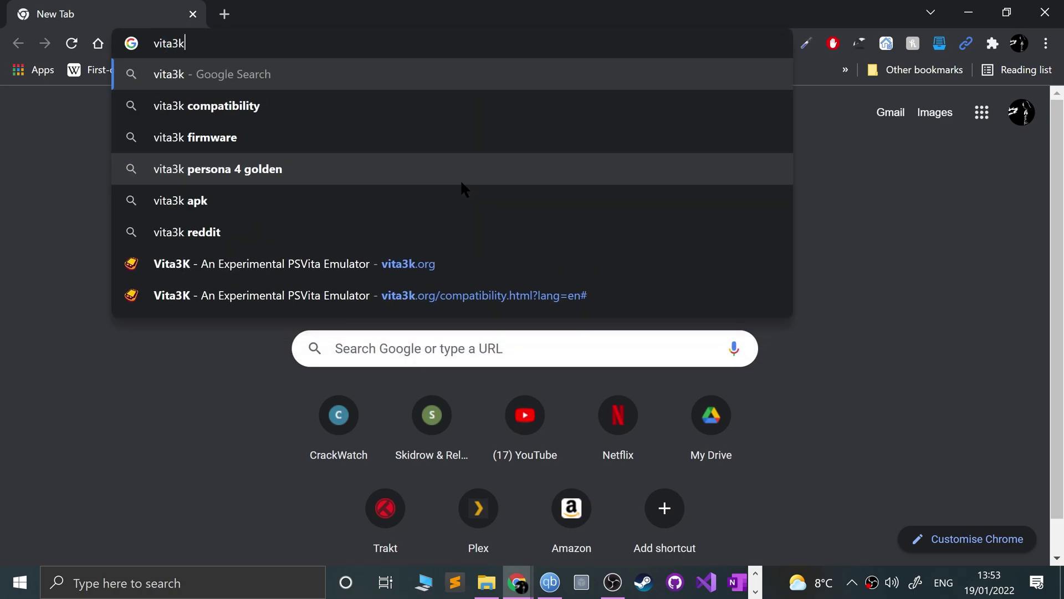
key("Return")
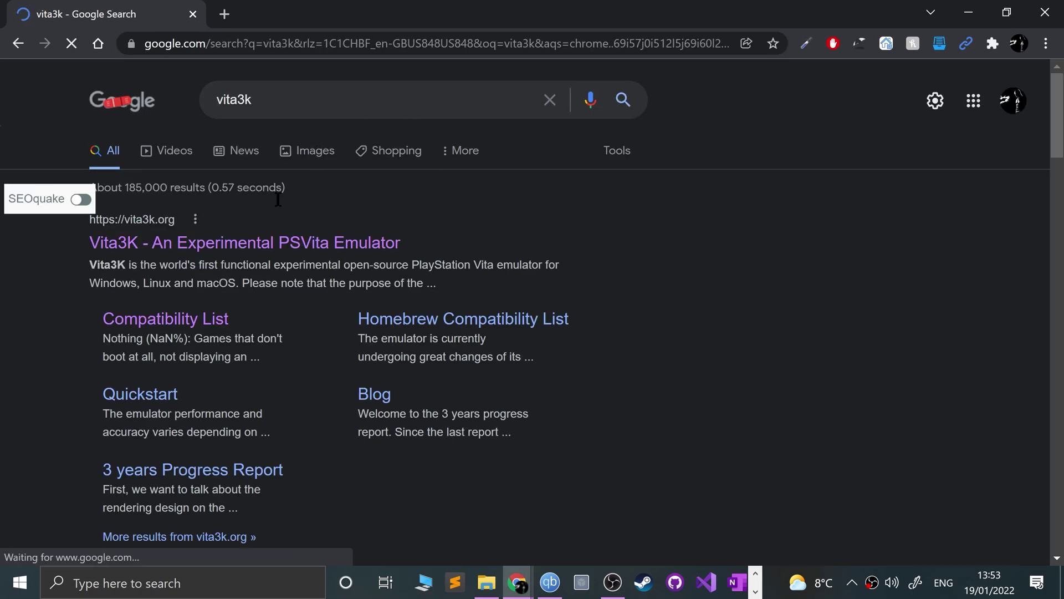
left_click(259, 243)
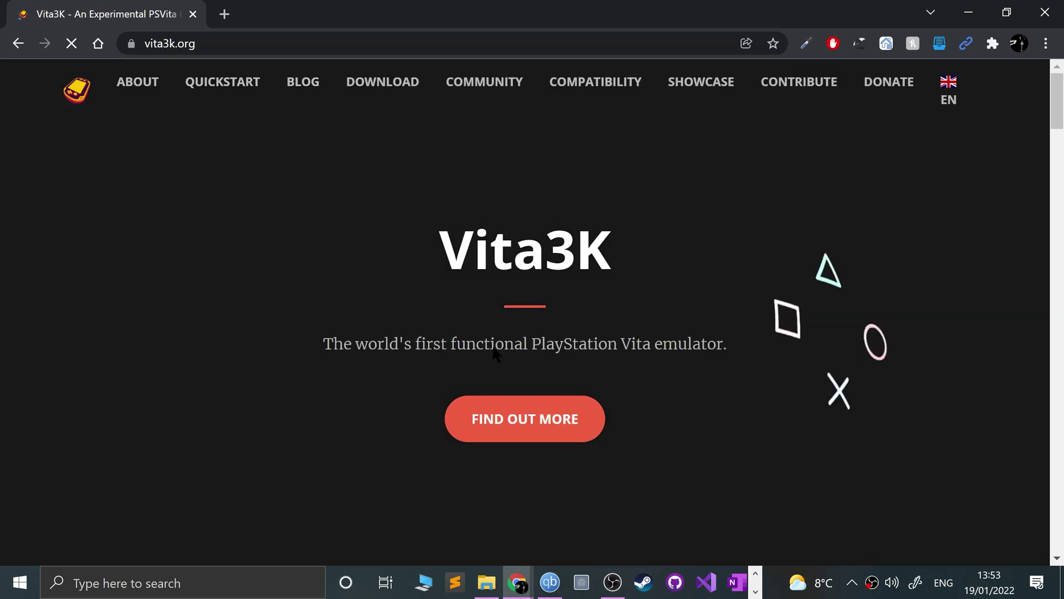
- Download the Windows Nightlies build of Vita3K from the site's build downloads section
left_click(355, 91)
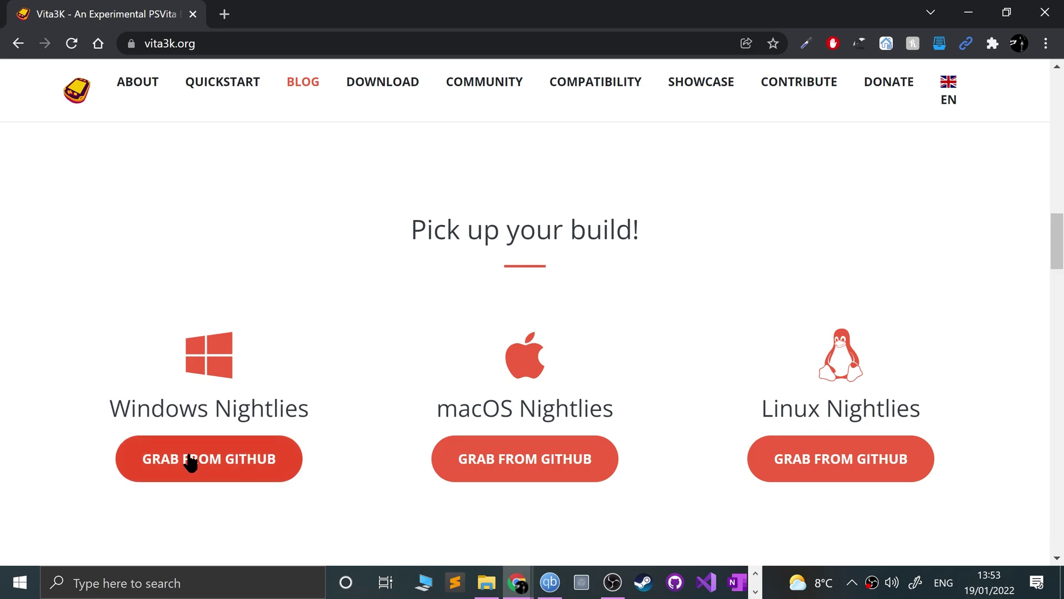
left_click(239, 457)
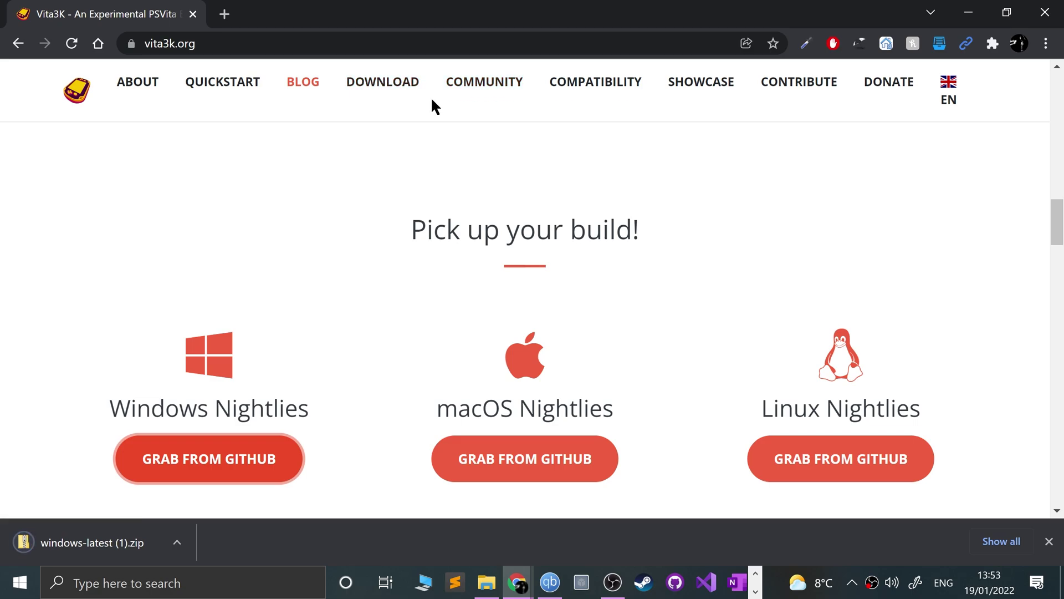
- Open the commercial games compatibility list and examine what each status category from Nothing to Playable means
left_click(591, 87)
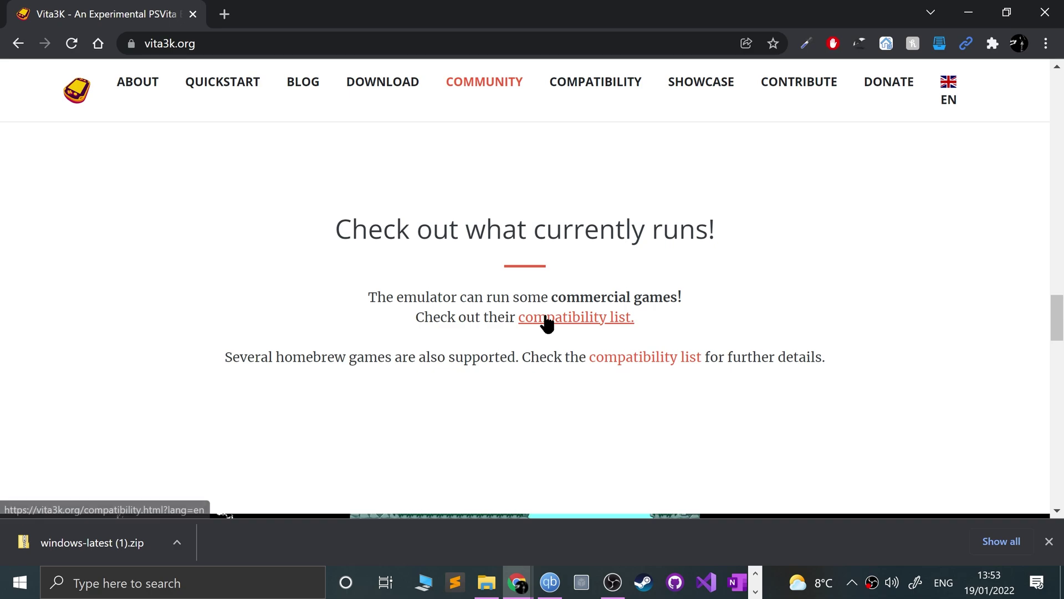
left_click(546, 319)
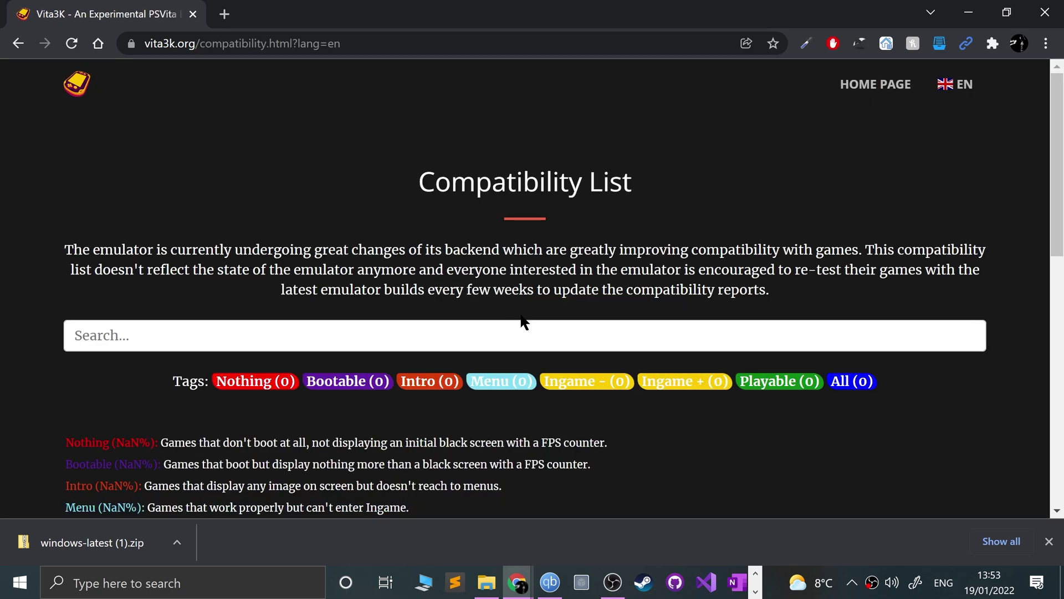
scroll(510, 317, "down", 3)
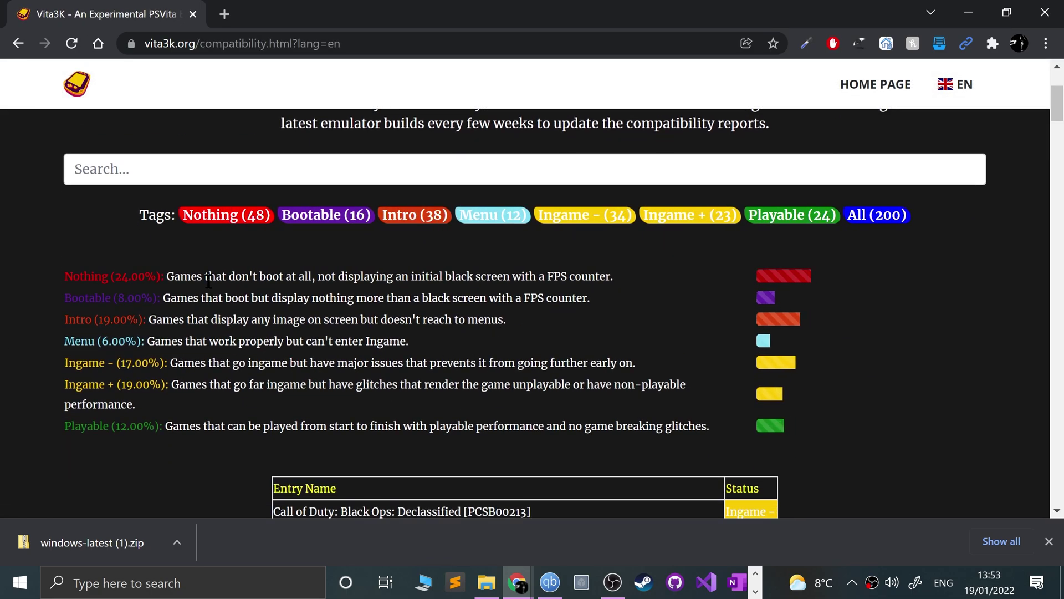
left_click_drag(208, 280, 192, 335)
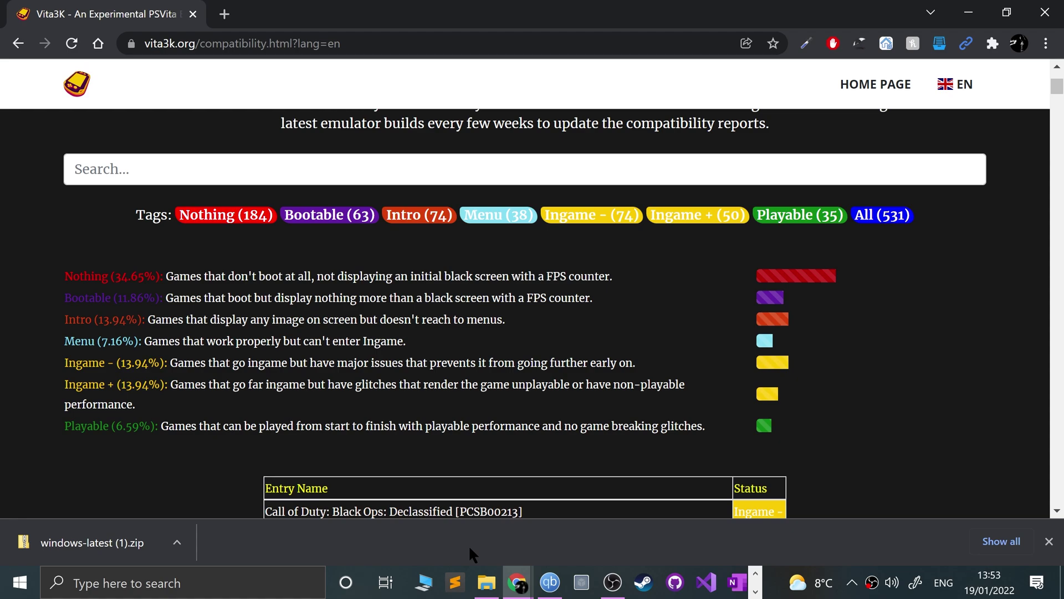
left_click_drag(173, 422, 355, 429)
left_click(355, 429)
left_click_drag(184, 363, 329, 390)
left_click(328, 390)
left_click_drag(216, 276, 638, 267)
left_click(638, 267)
- Filter the compatibility list to Playable, look through the listed games, and minimize the browser
left_click(767, 217)
scroll(666, 233, "down", 10)
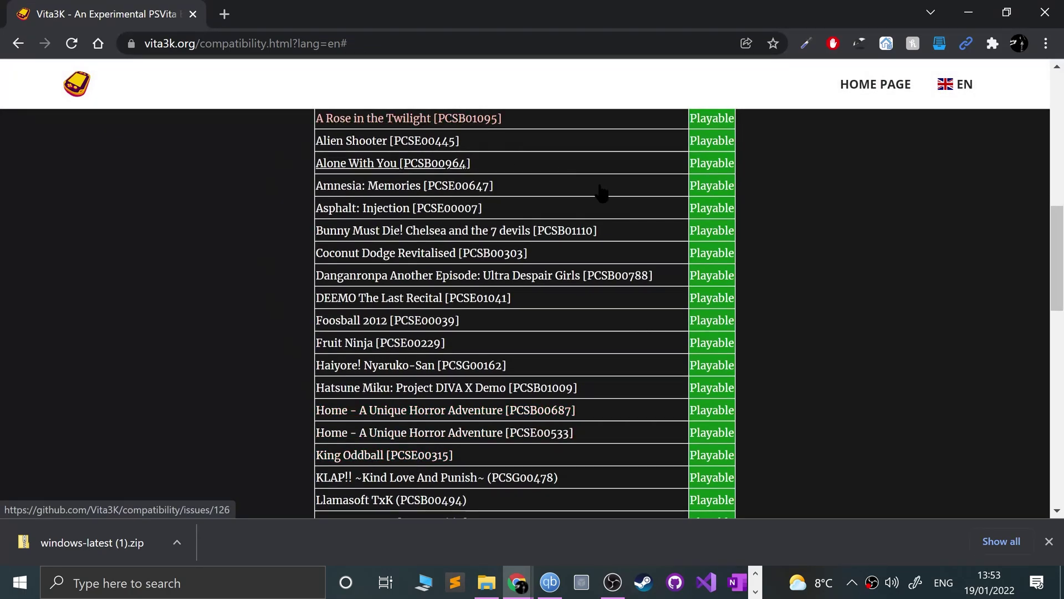
scroll(610, 388, "up", 2)
scroll(615, 384, "down", 7)
scroll(616, 372, "down", 10)
scroll(617, 369, "up", 11)
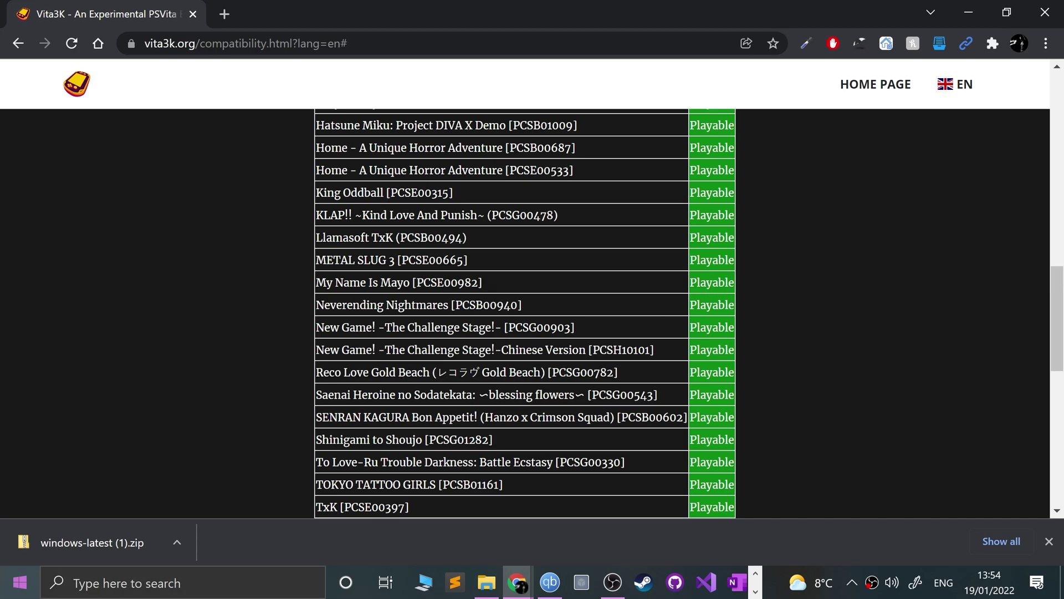
scroll(333, 280, "up", 15)
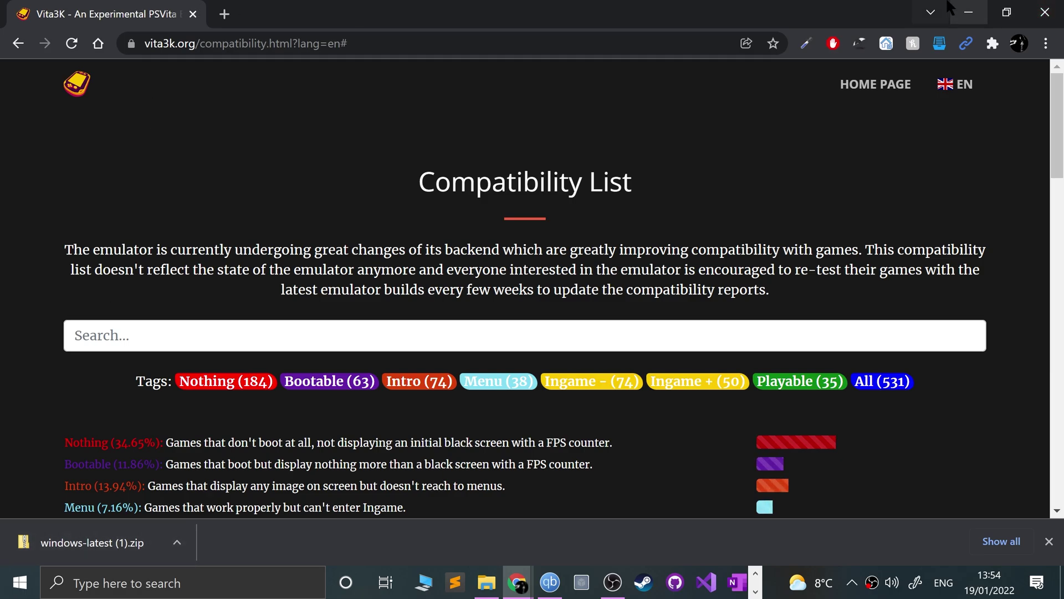
left_click(967, 11)
left_click(486, 583)
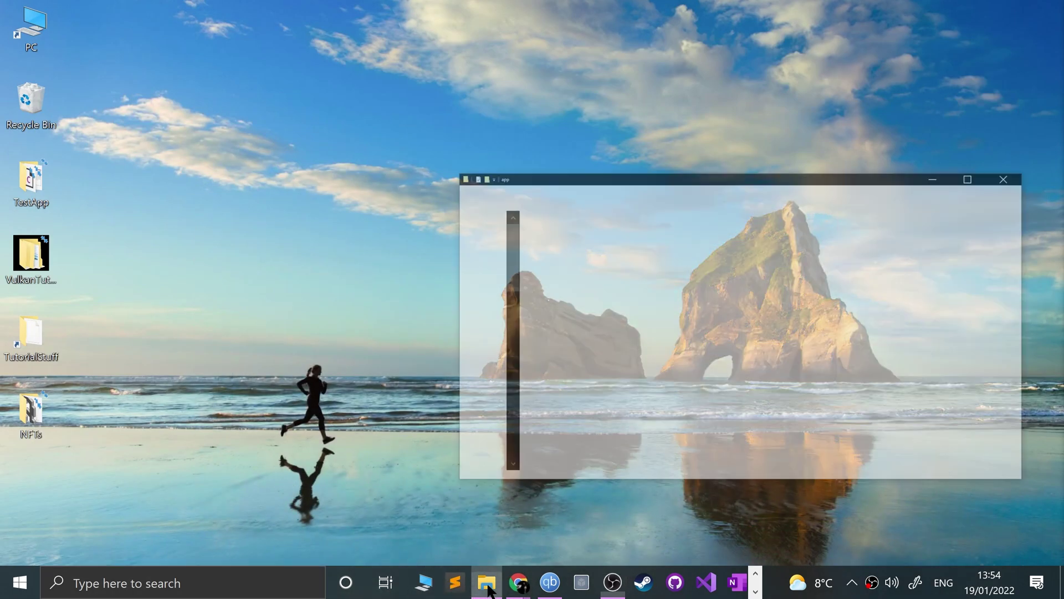
key("super+Up")
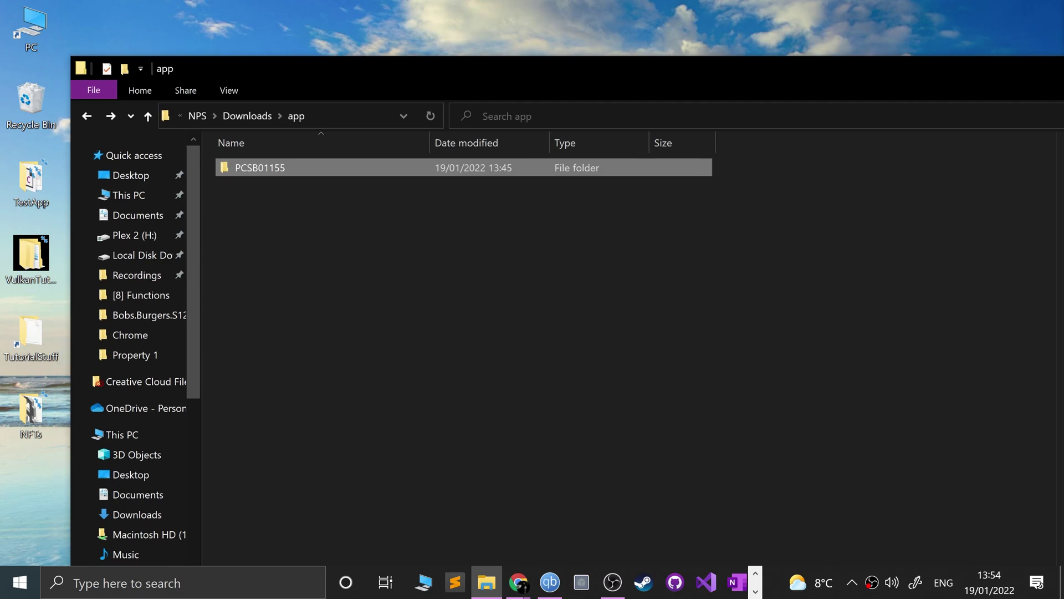
left_click(968, 9)
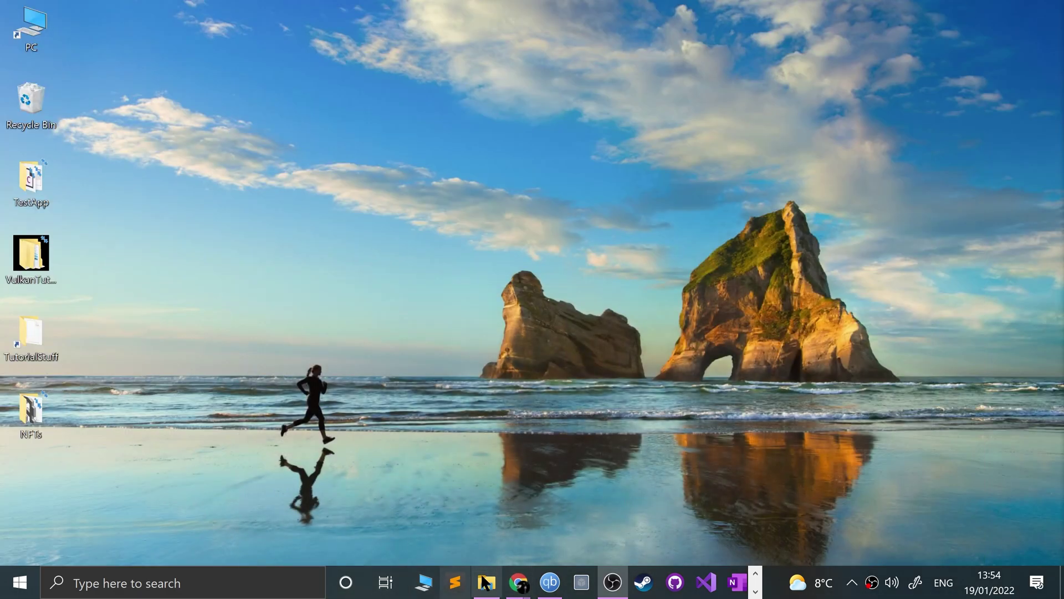
- In File Explorer, open the Chrome folder on Local Disk Downloads (E:) and delete windows-latest (1).zip
left_click(427, 586)
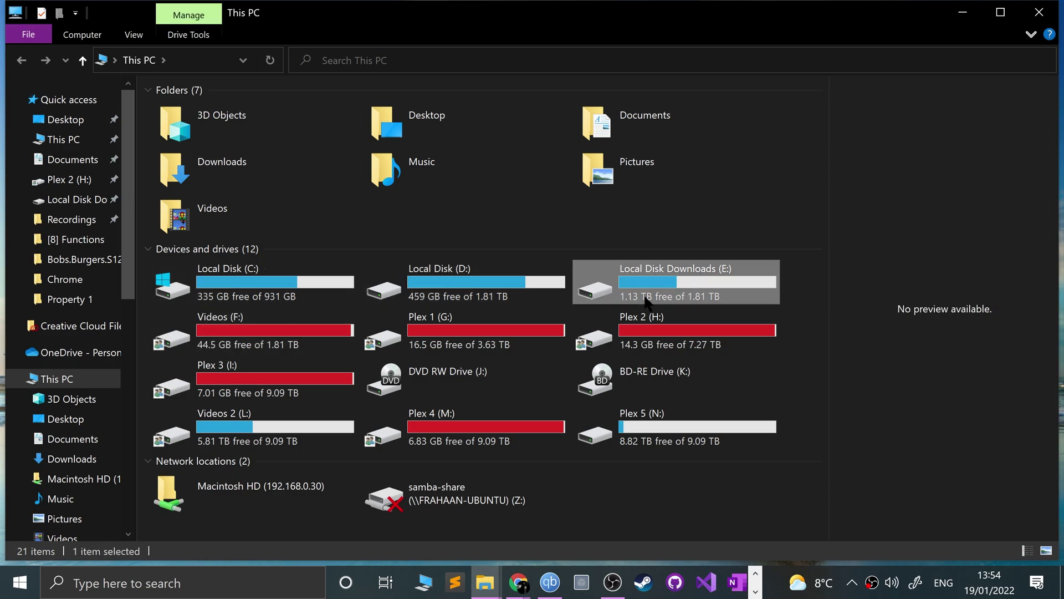
double_click(585, 294)
double_click(205, 121)
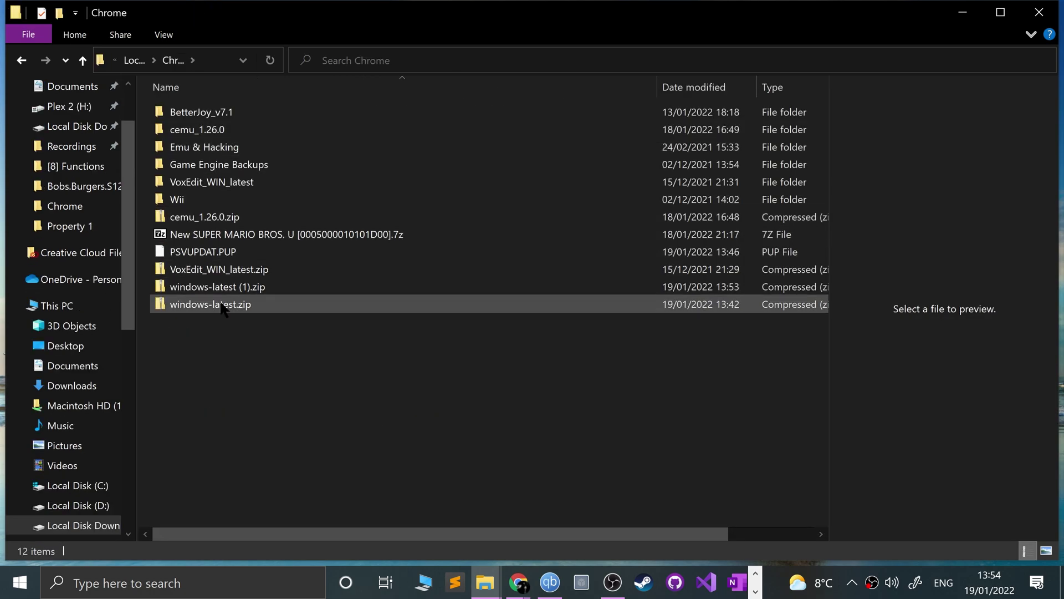
left_click(228, 286)
key("Delete")
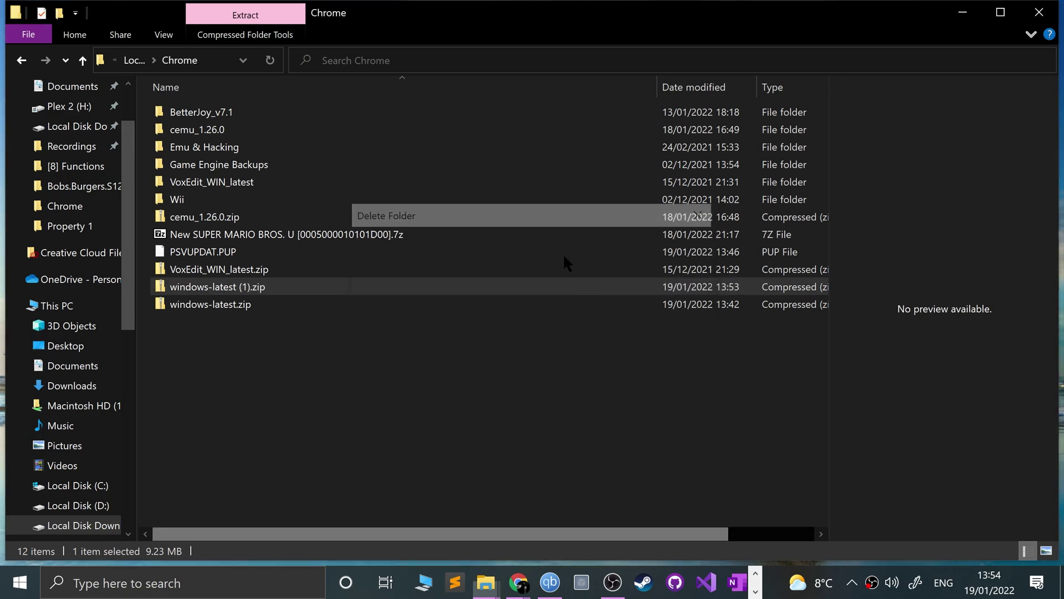
- Extract windows-latest.zip into a windows-latest folder beside it and close the extracted folder's window
left_click(201, 286)
right_click(201, 287)
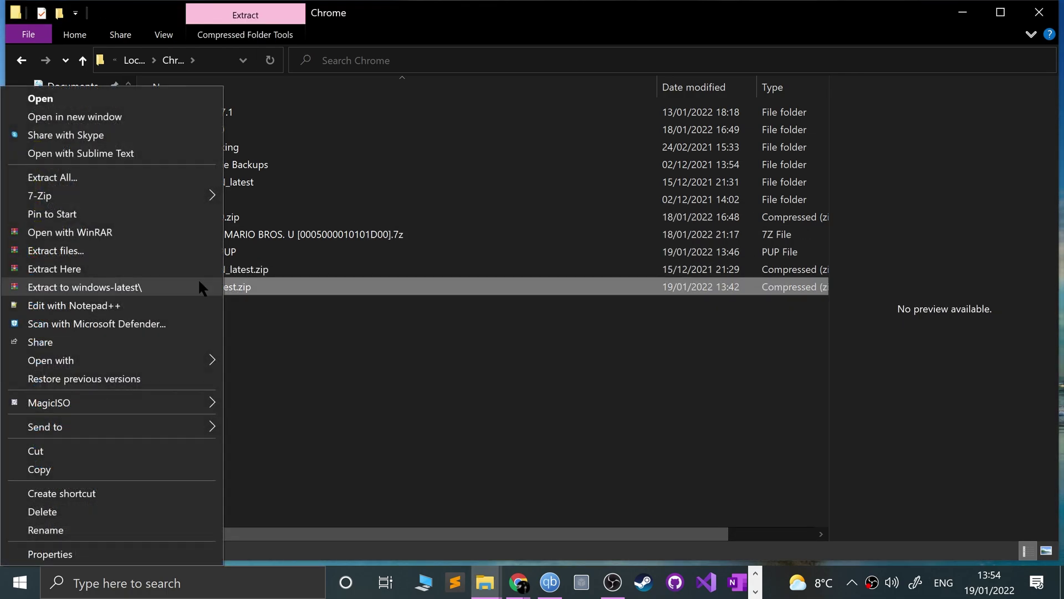
left_click(125, 176)
left_click(664, 443)
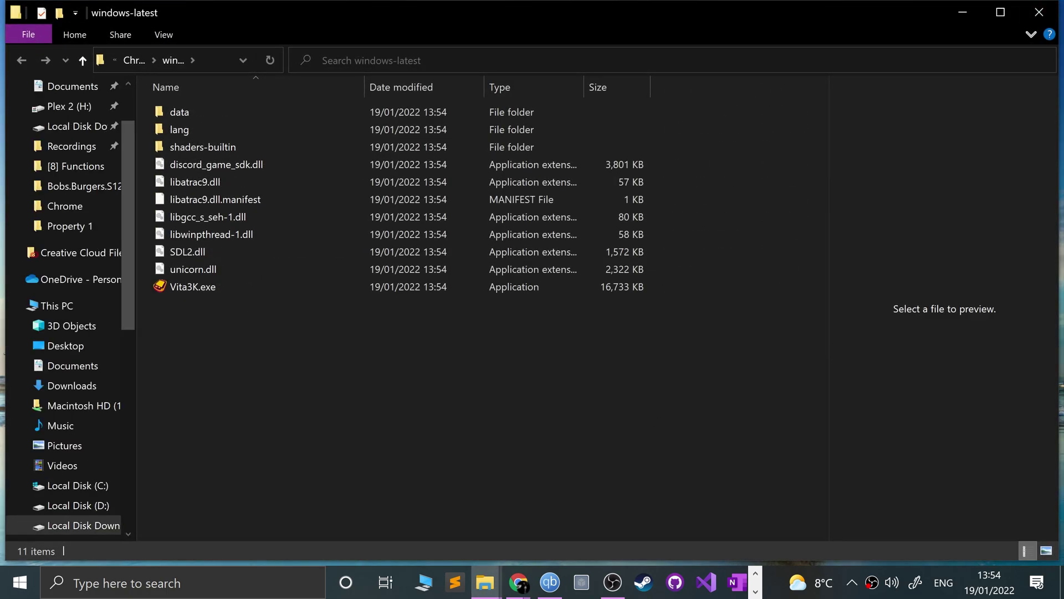
left_click(1039, 13)
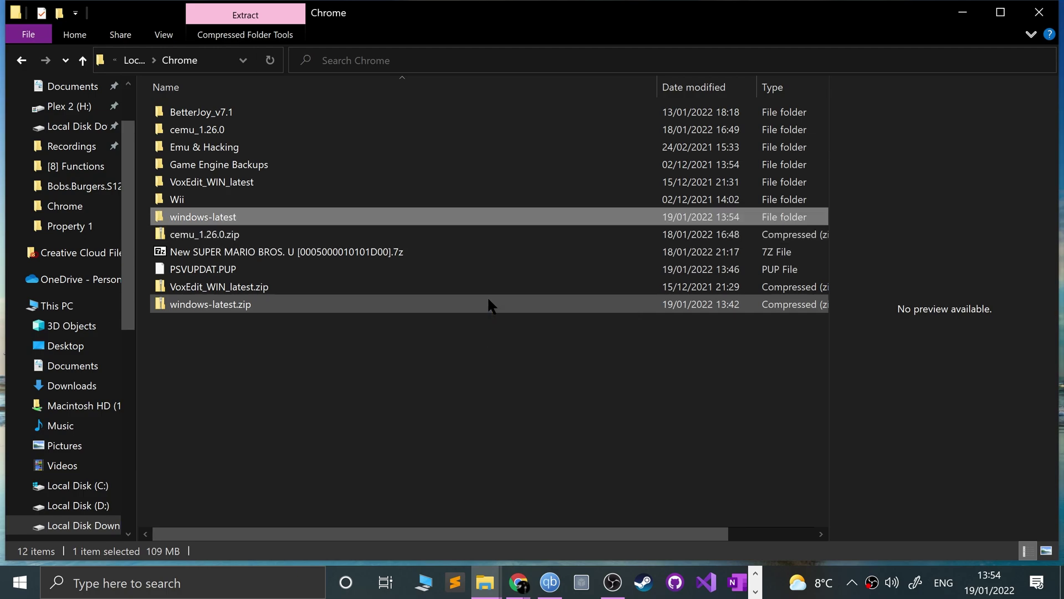
- Rename the extracted windows-latest folder as Vita3k and open it
key("Return")
key("alt+Left")
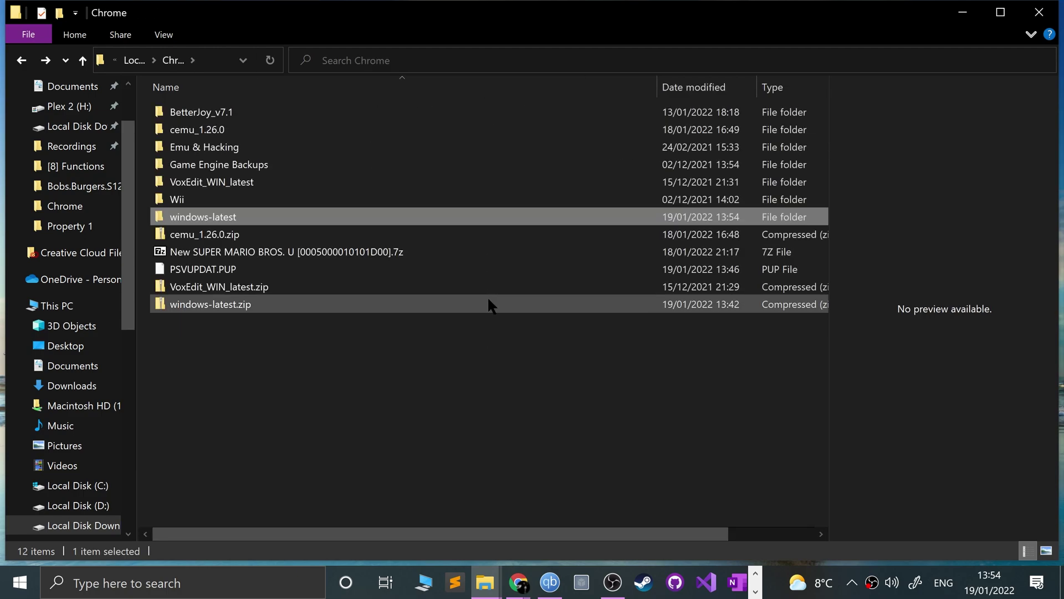
left_click(172, 216)
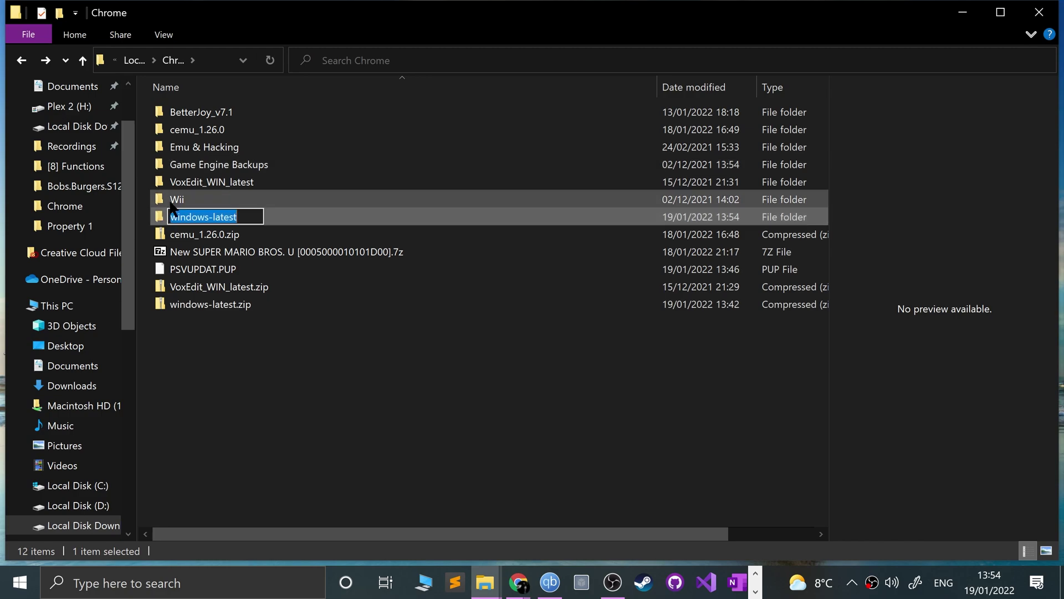
type("Vita3k")
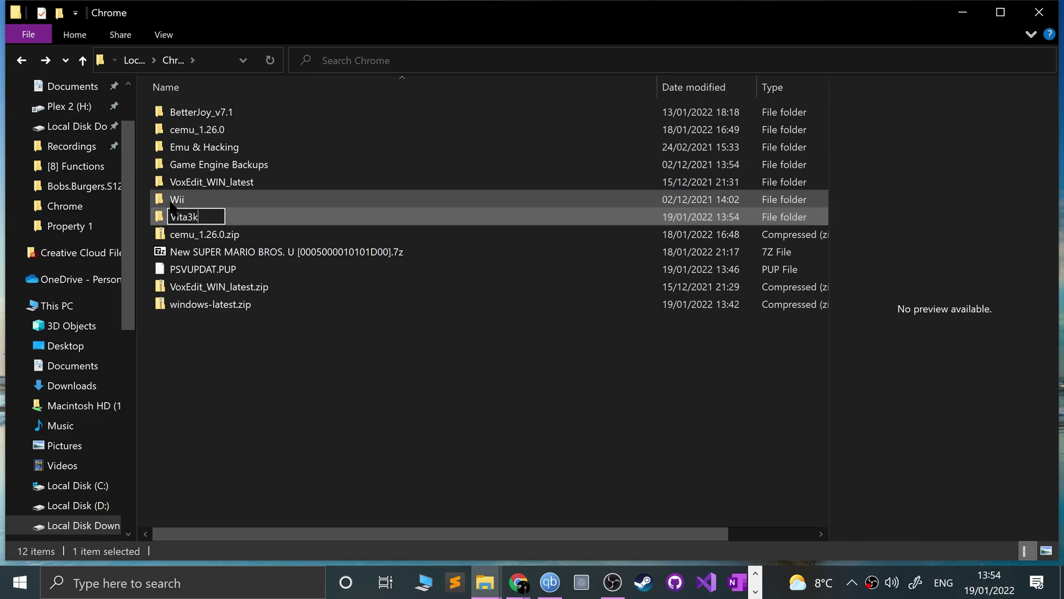
key("Return")
key("Return")
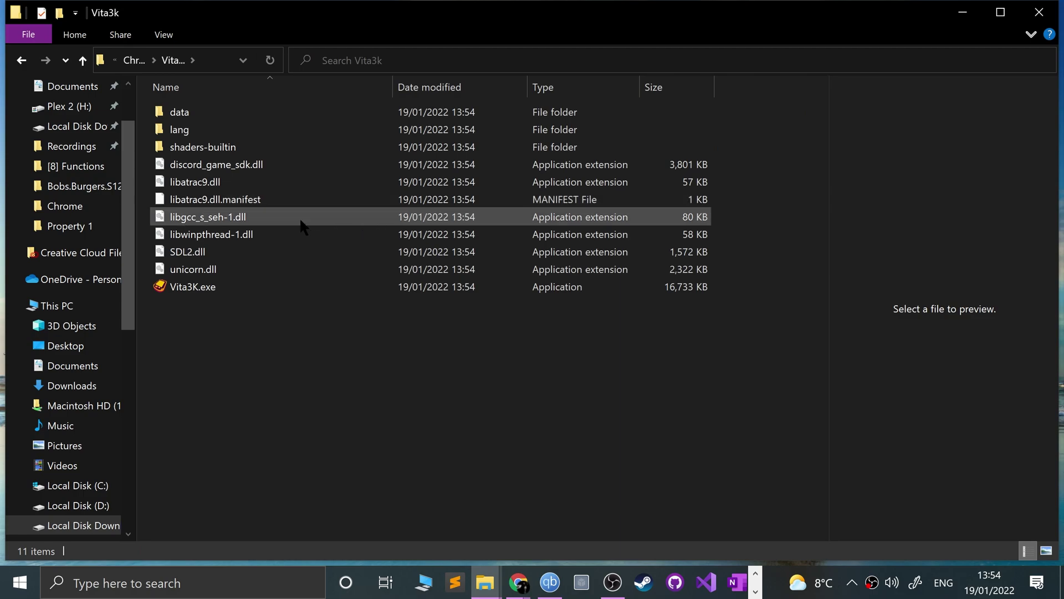
- Launch Vita3K.exe, allowing it to run past Windows SmartScreen, and dismiss the emulator's welcome message
double_click(195, 288)
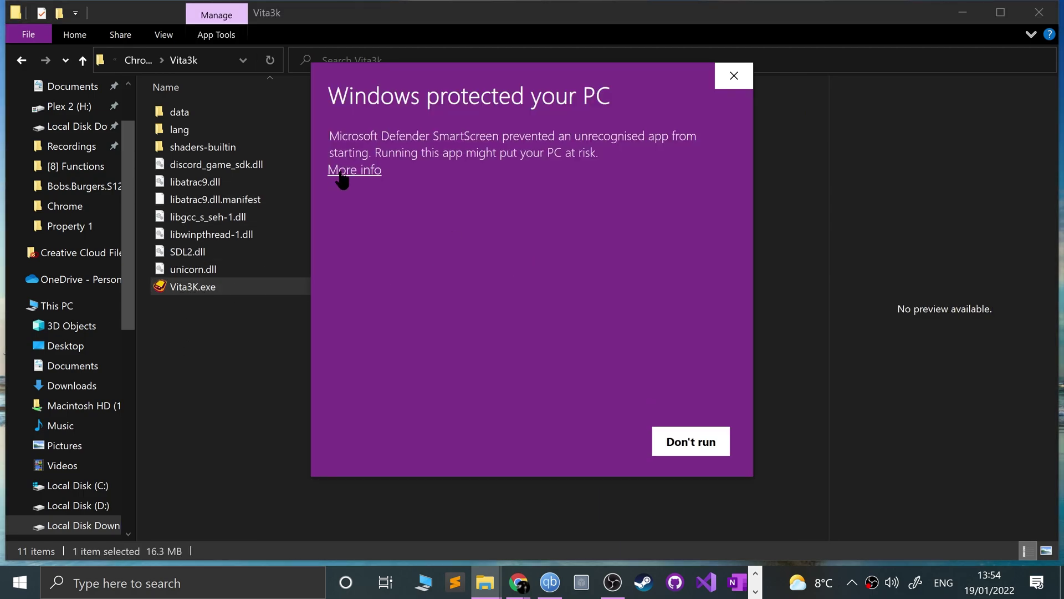
left_click(342, 171)
left_click(607, 446)
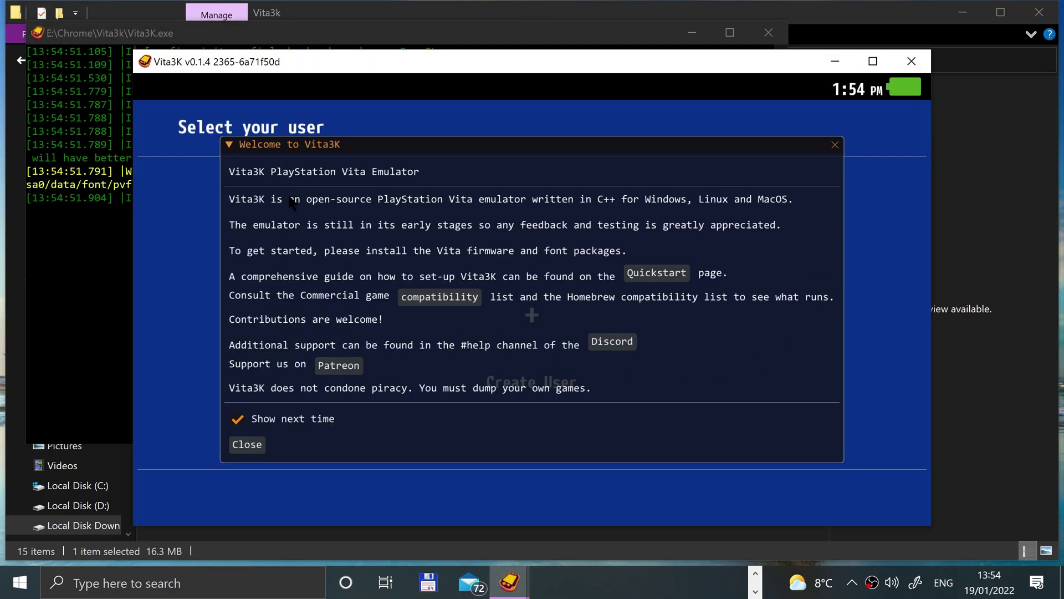
left_click(246, 446)
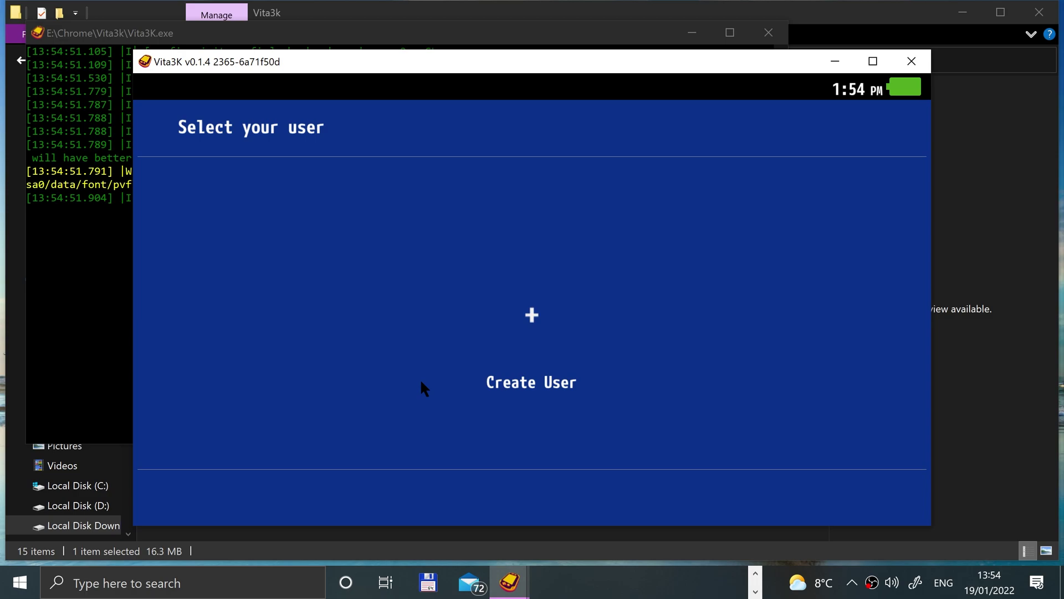
- Create an emulator user with the person's first name, keeping the default avatar
left_click(516, 340)
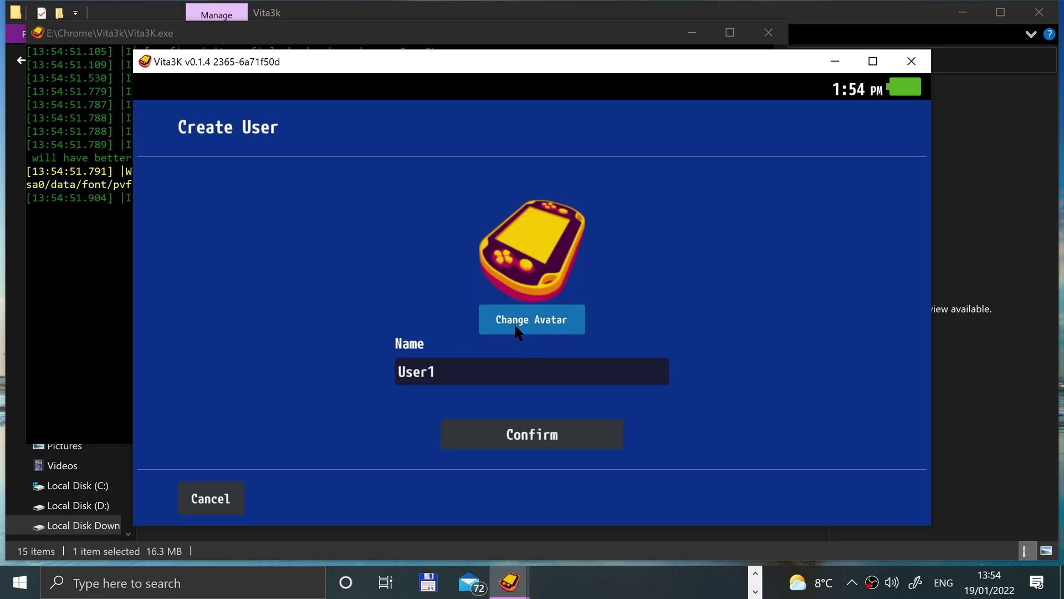
left_click(518, 324)
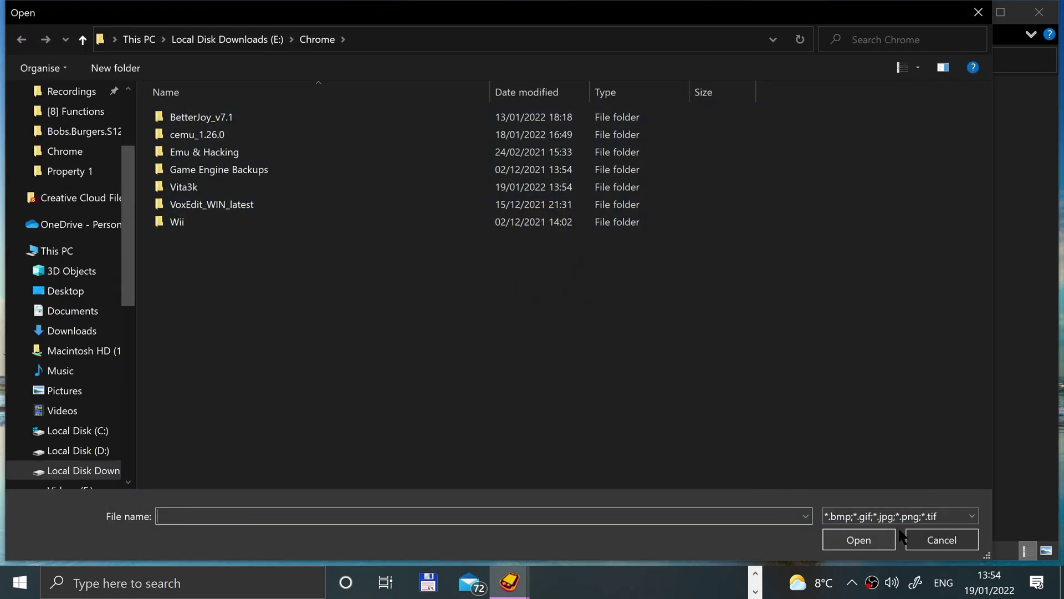
left_click(940, 541)
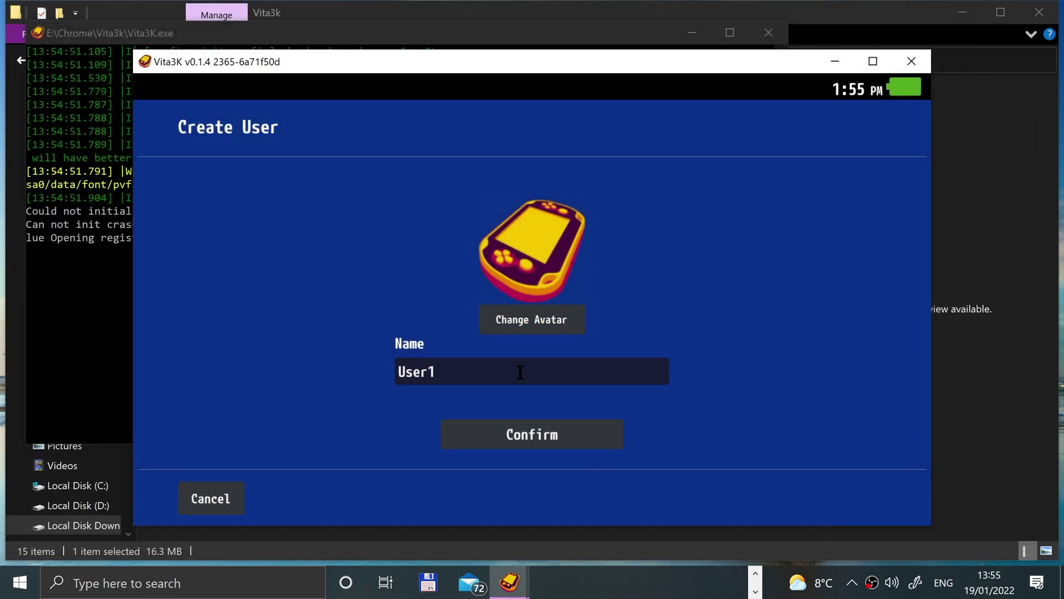
left_click(459, 374)
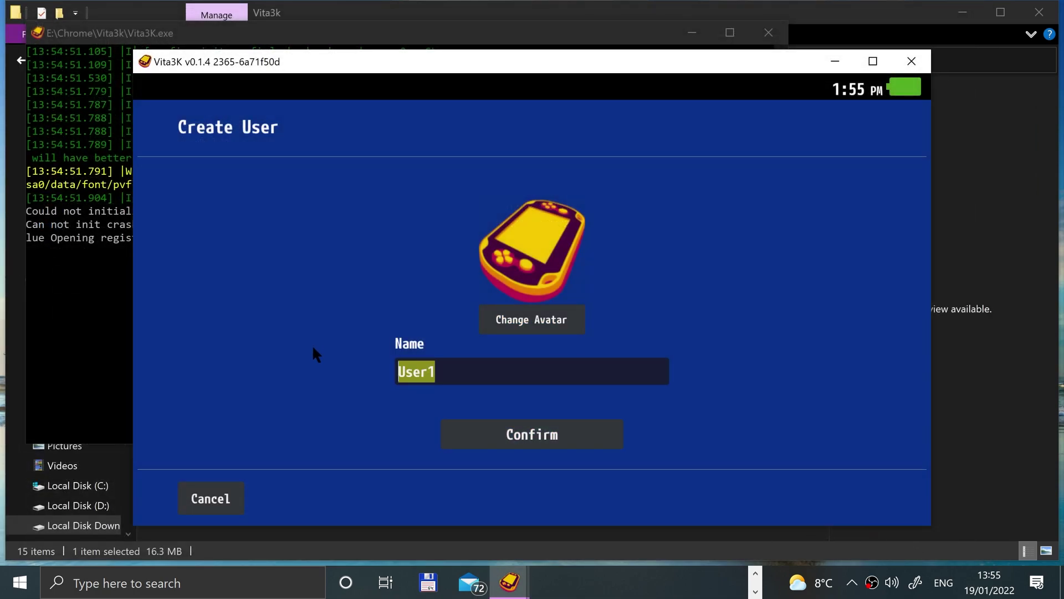
type("Frahaan")
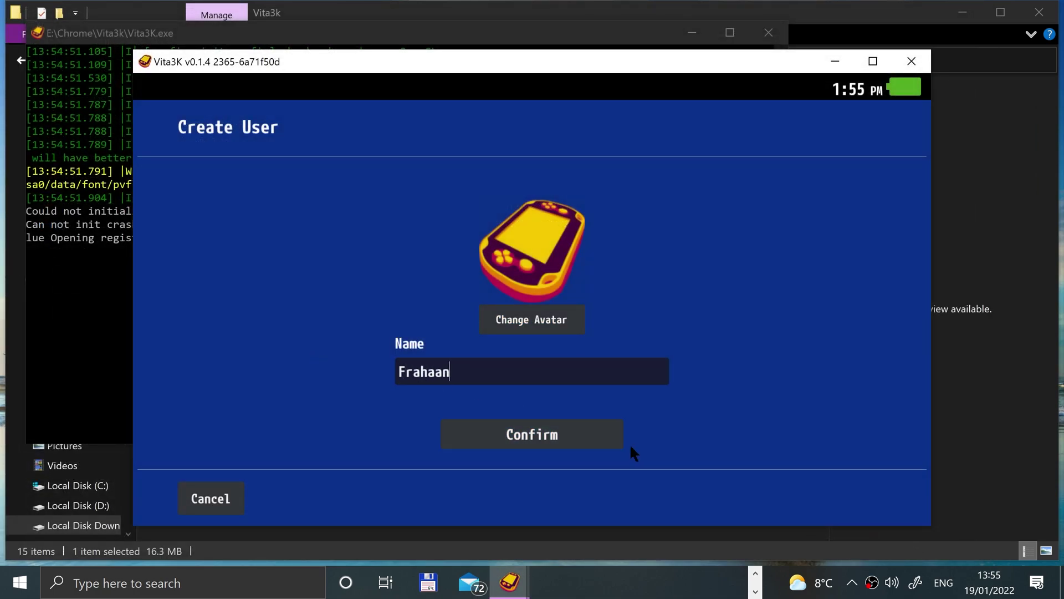
left_click(541, 431)
left_click(540, 431)
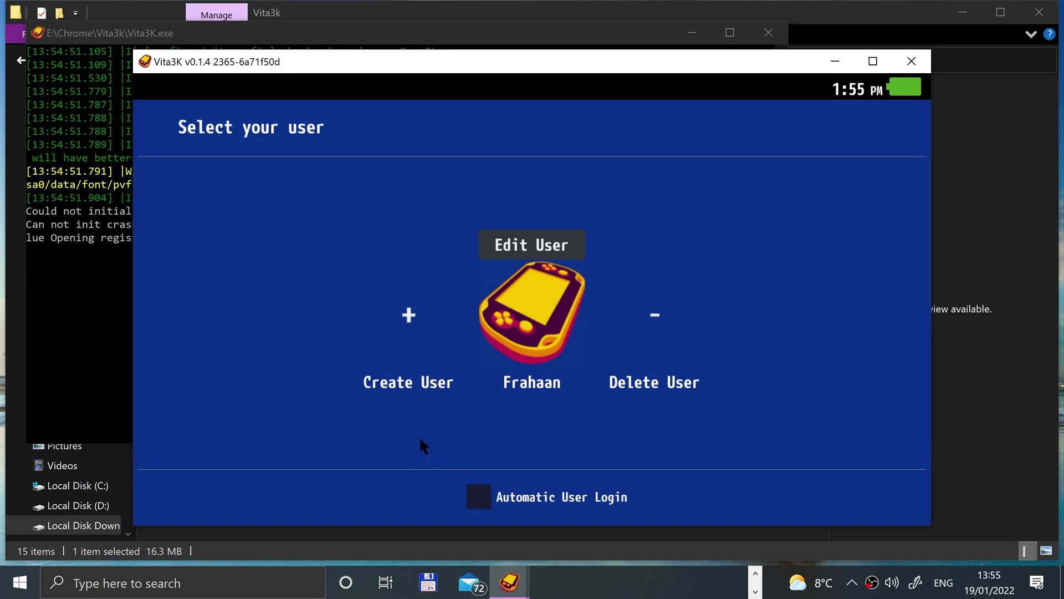
- Log in as the new user and open the emulator's preference path folder
left_click(540, 328)
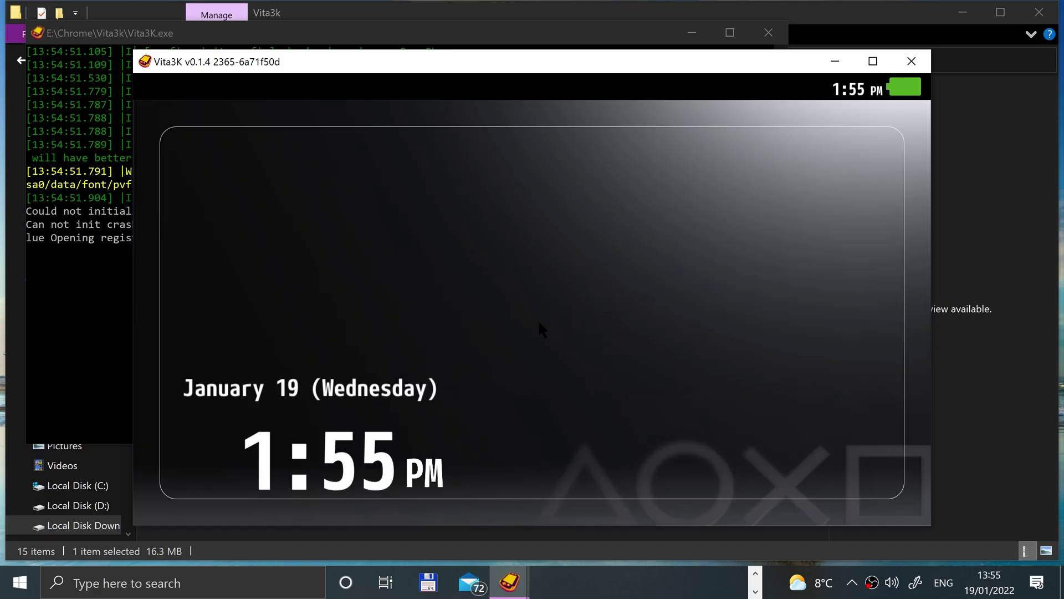
left_click(501, 356)
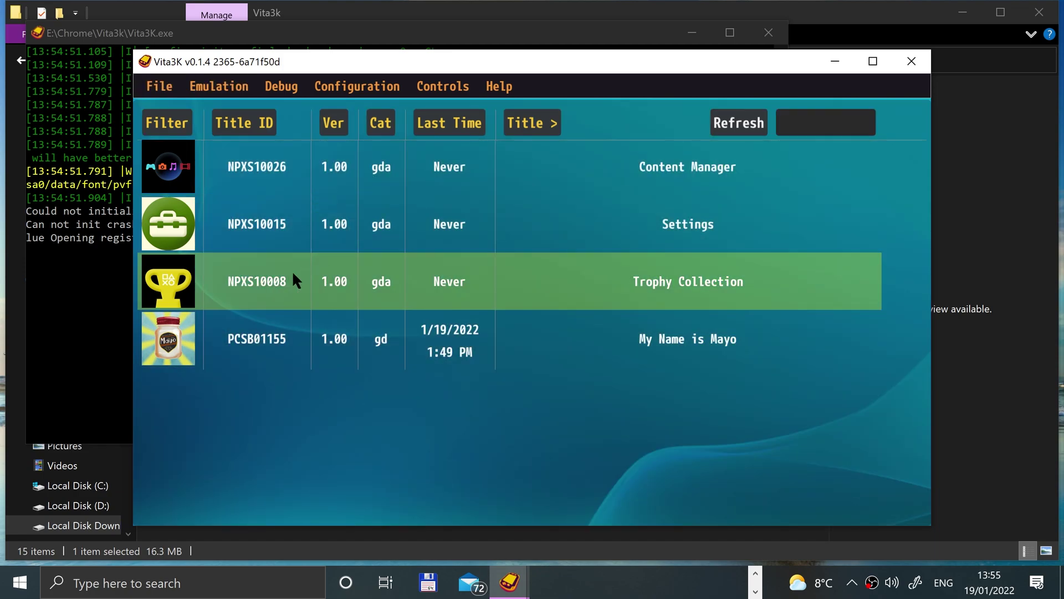
left_click(149, 75)
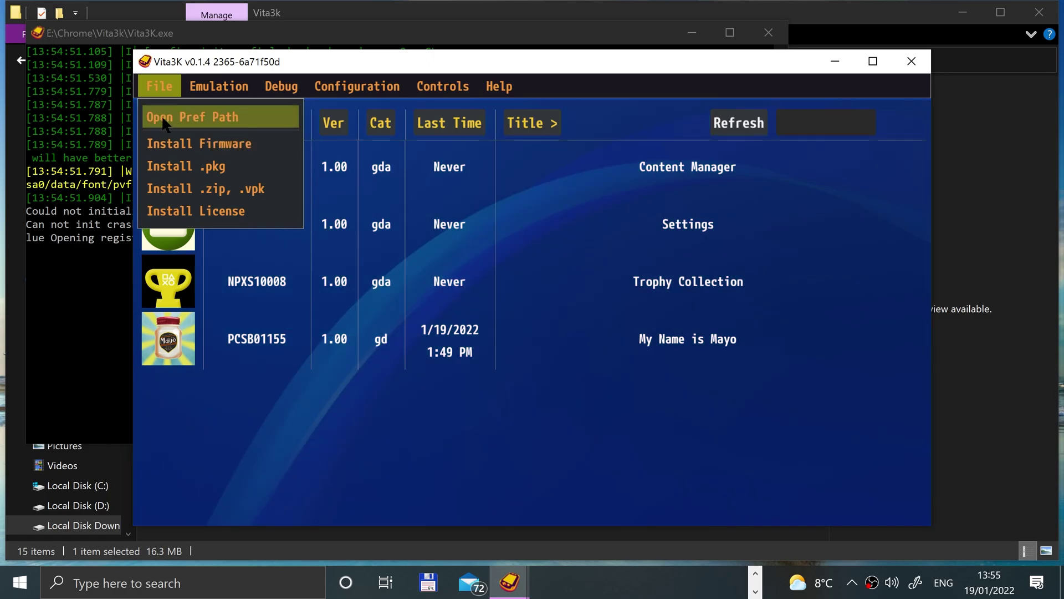
left_click(165, 119)
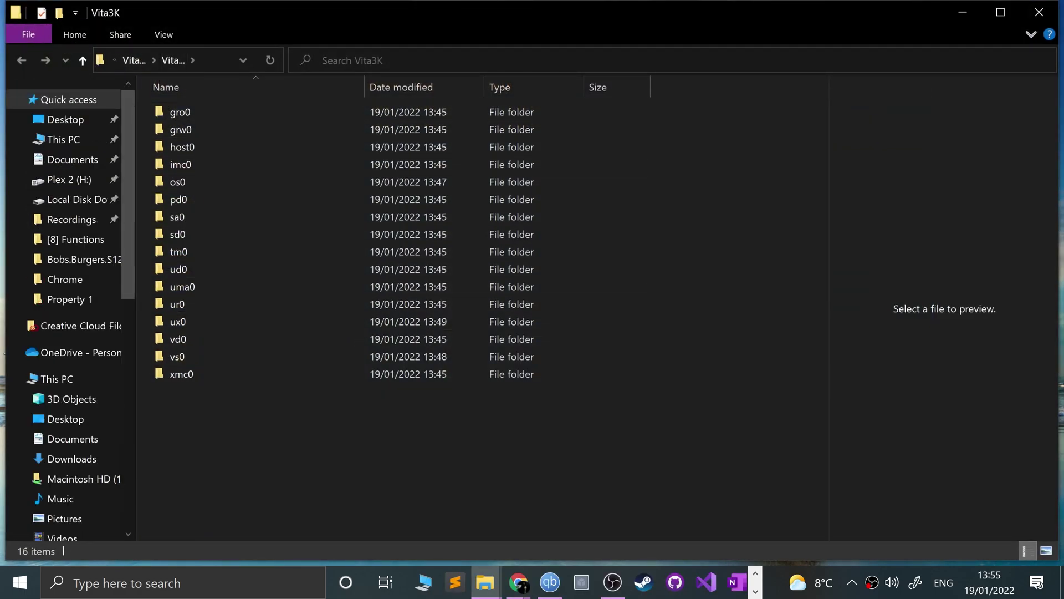
- Go up from the emulator's data folder to AppData's Roaming folder and move its Vita3K folder to the Recycle Bin
left_click(221, 54)
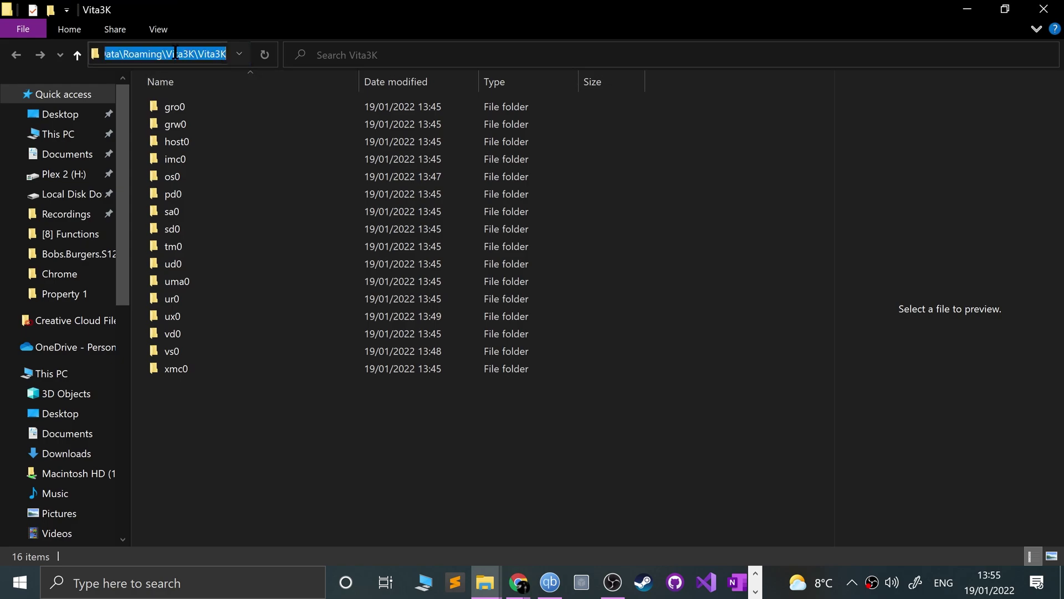
key("Escape")
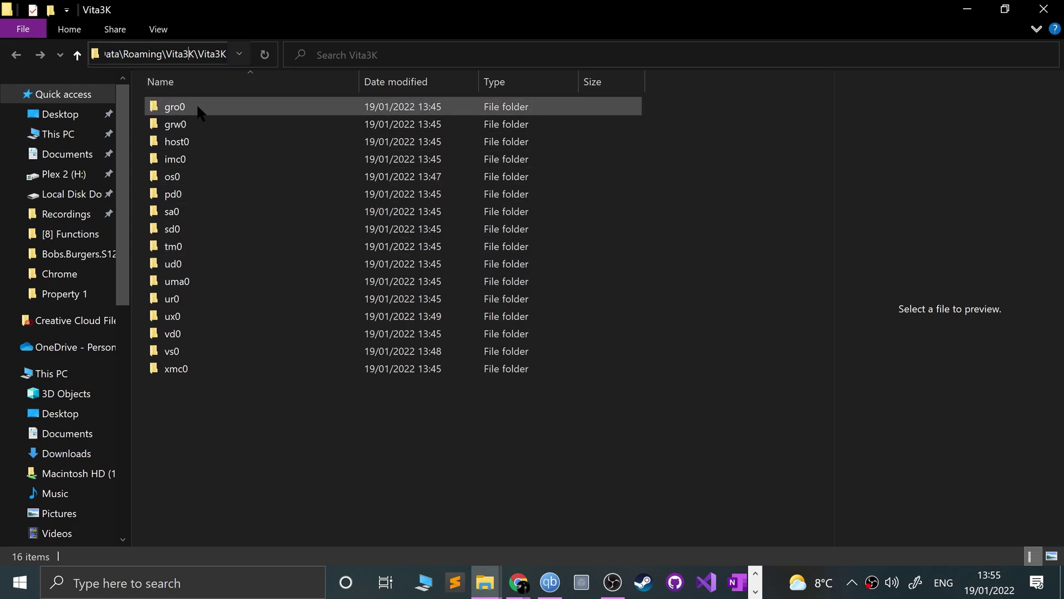
left_click(132, 54)
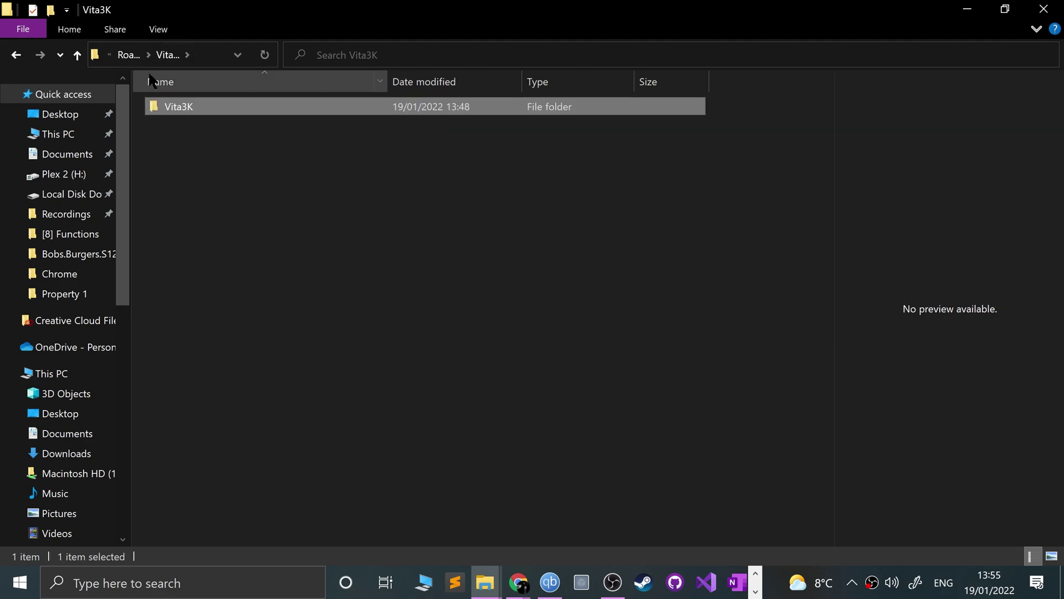
left_click(129, 54)
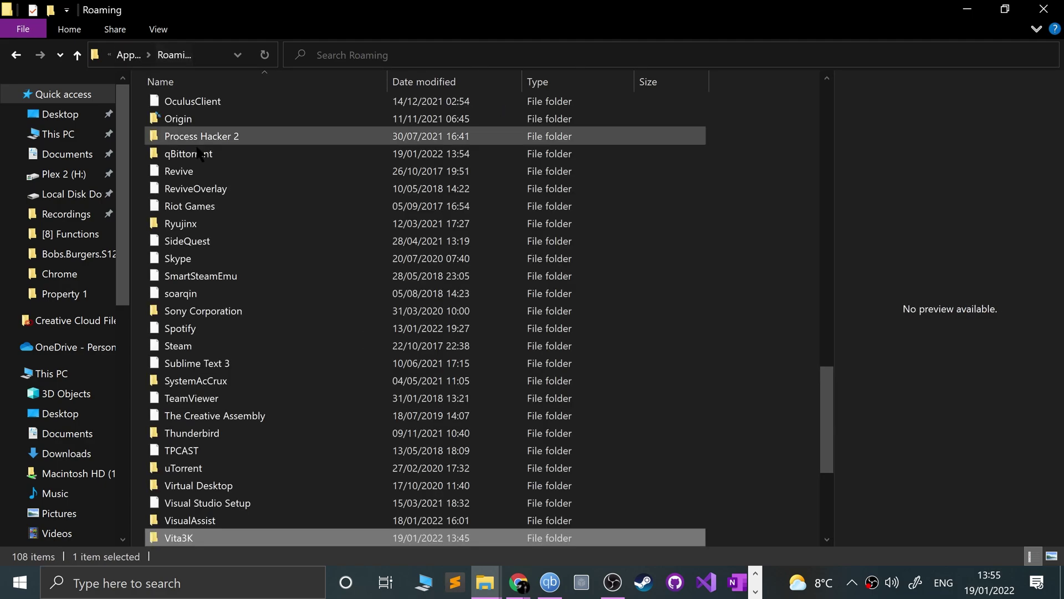
key("Delete")
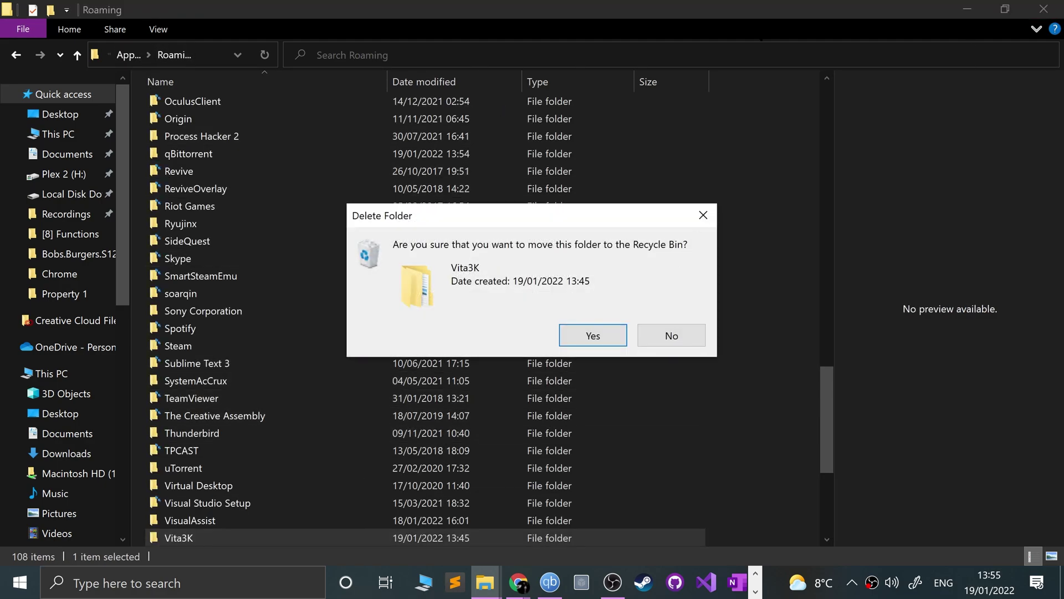
key("Return")
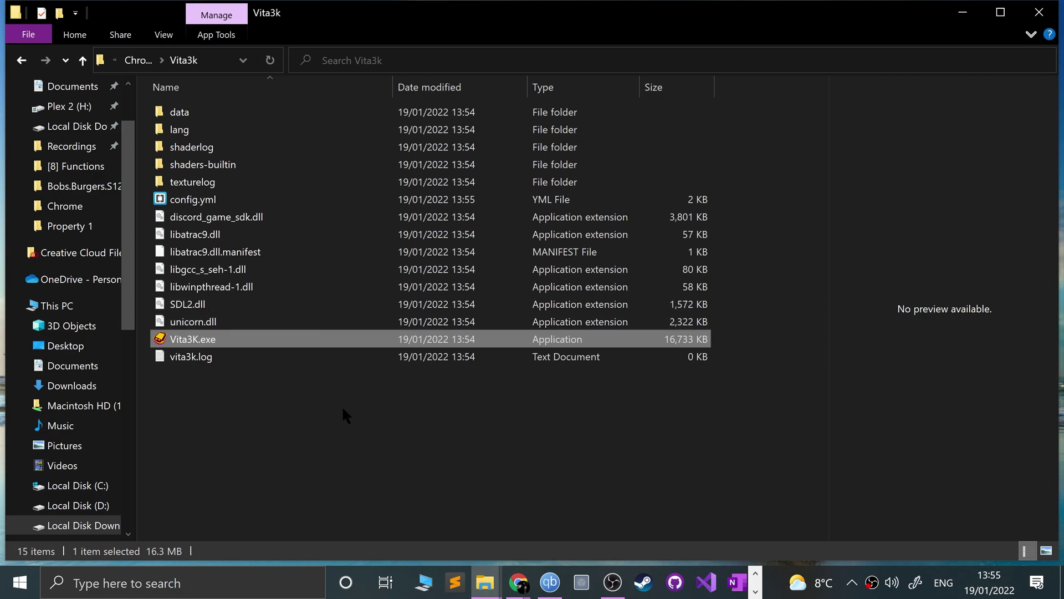
- Delete the Vita3k folder from the Chrome folder and extract windows-latest.zip again into E:\Chrome\windows-latest, closing the extracted folder's window
key("alt+Up")
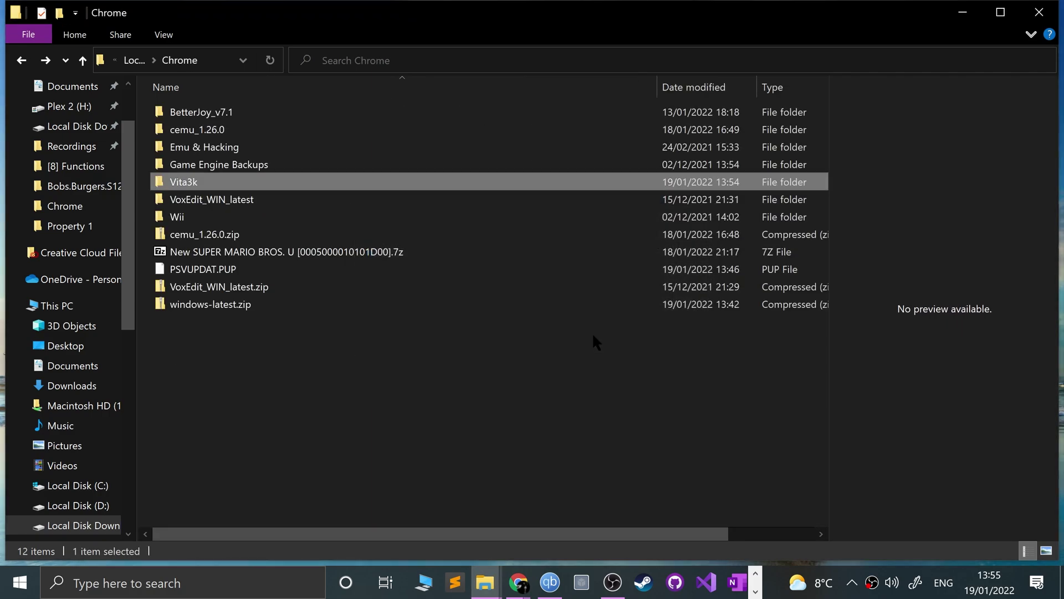
left_click(176, 286)
right_click(175, 287)
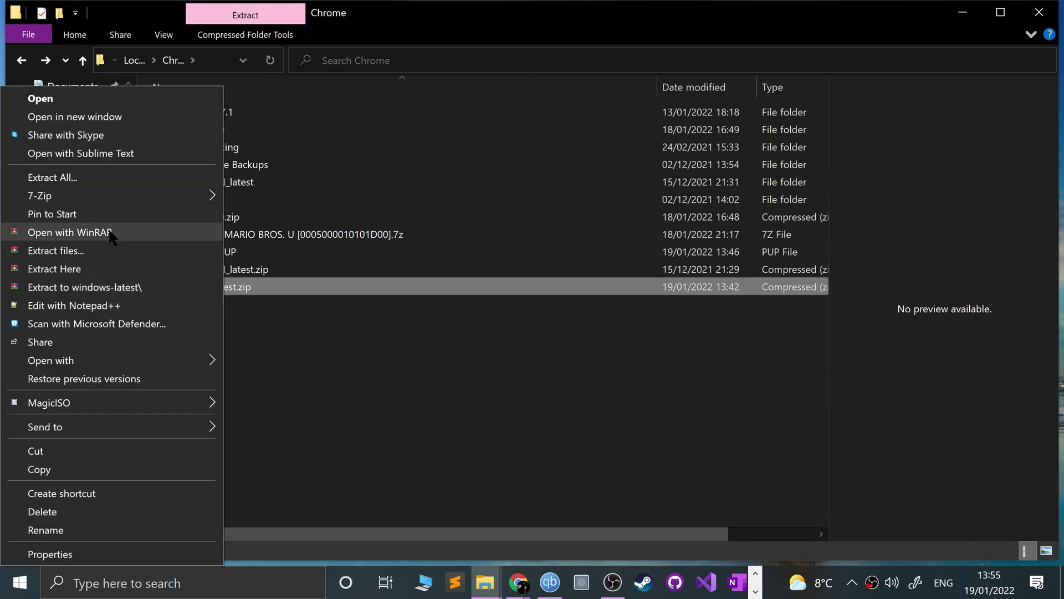
left_click(180, 170)
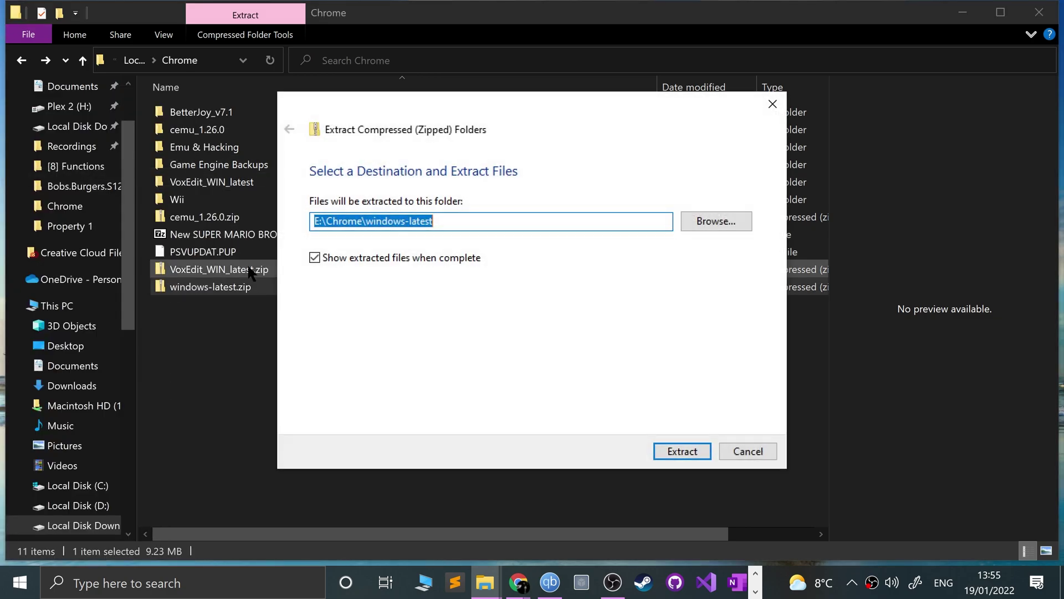
key("Return")
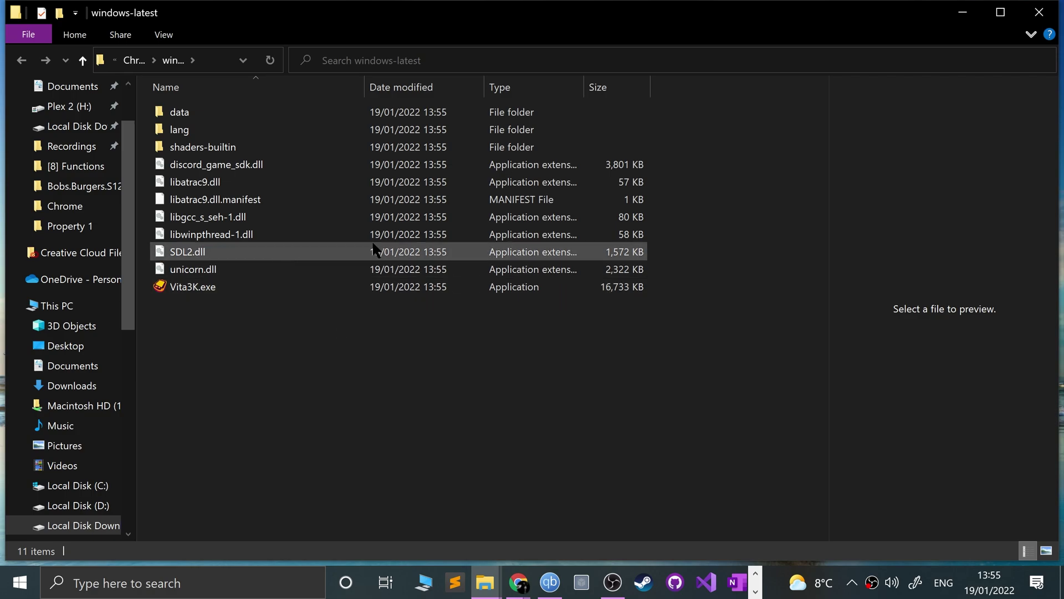
key("ctrl+w")
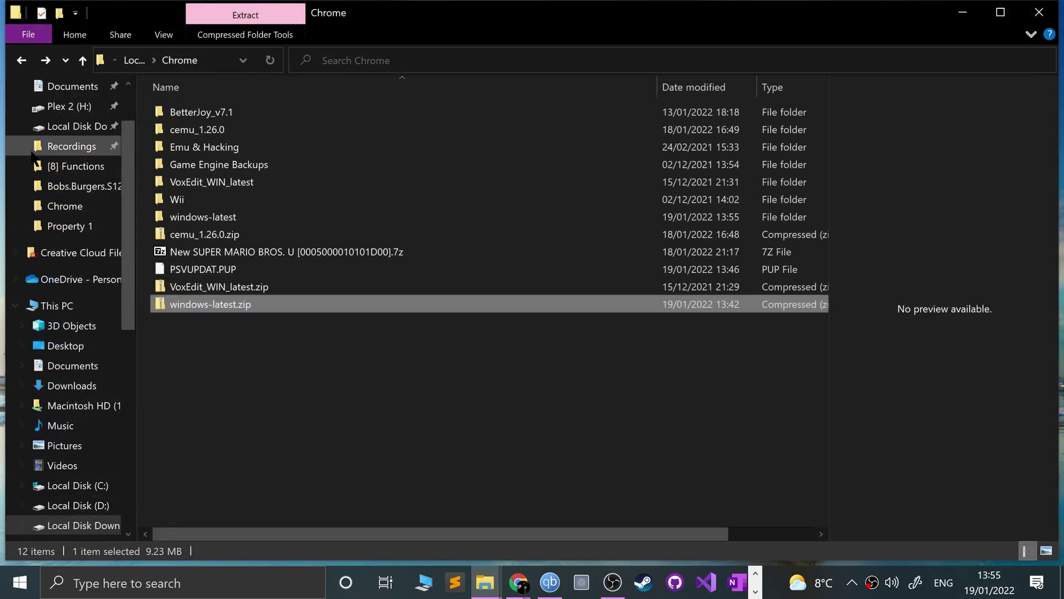
- Launch Vita3K.exe from the windows-latest folder, allowing it past Windows SmartScreen, and dismiss the welcome message
double_click(203, 215)
double_click(190, 288)
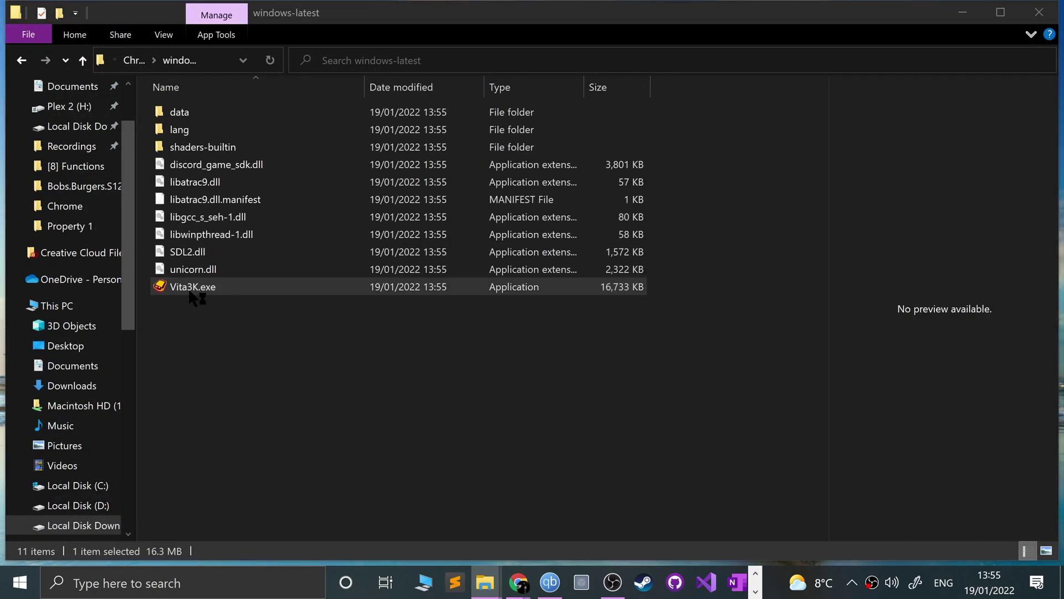
left_click(352, 172)
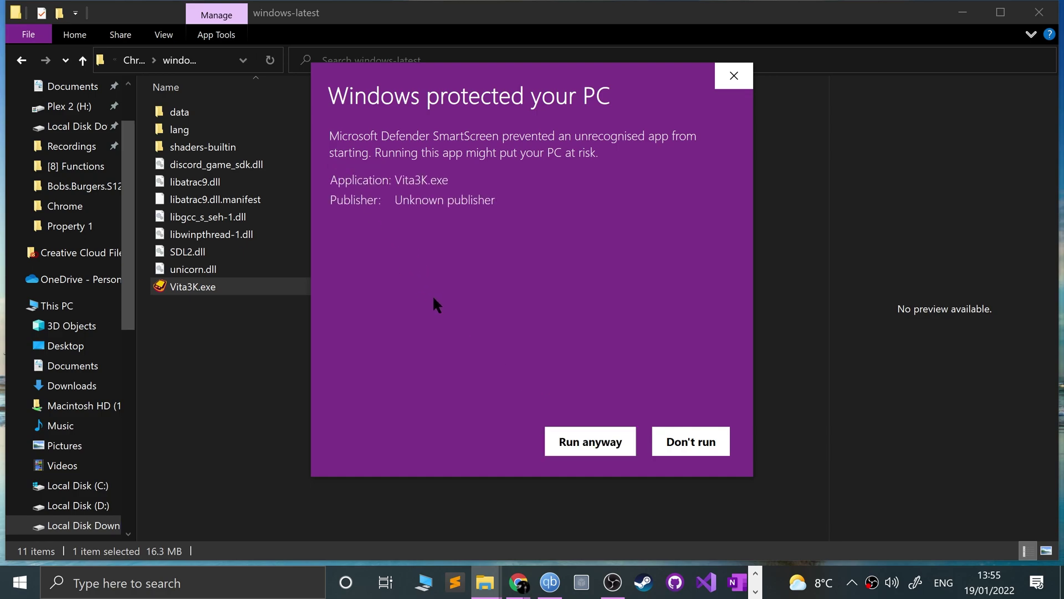
left_click(622, 440)
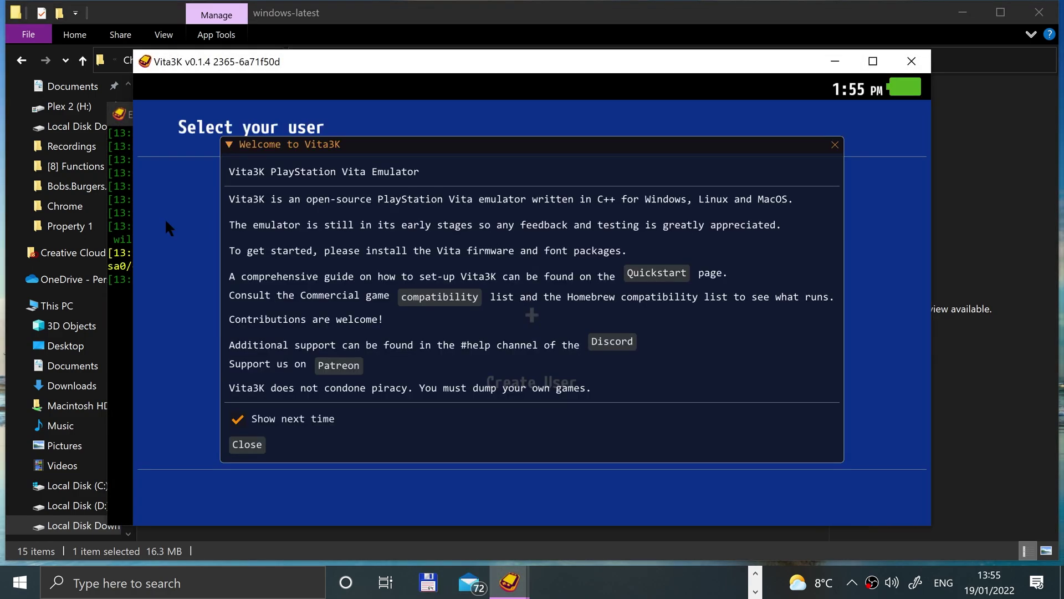
left_click(252, 444)
- Create a fresh emulator user with the person's first name and log in to reach the app list
left_click(472, 348)
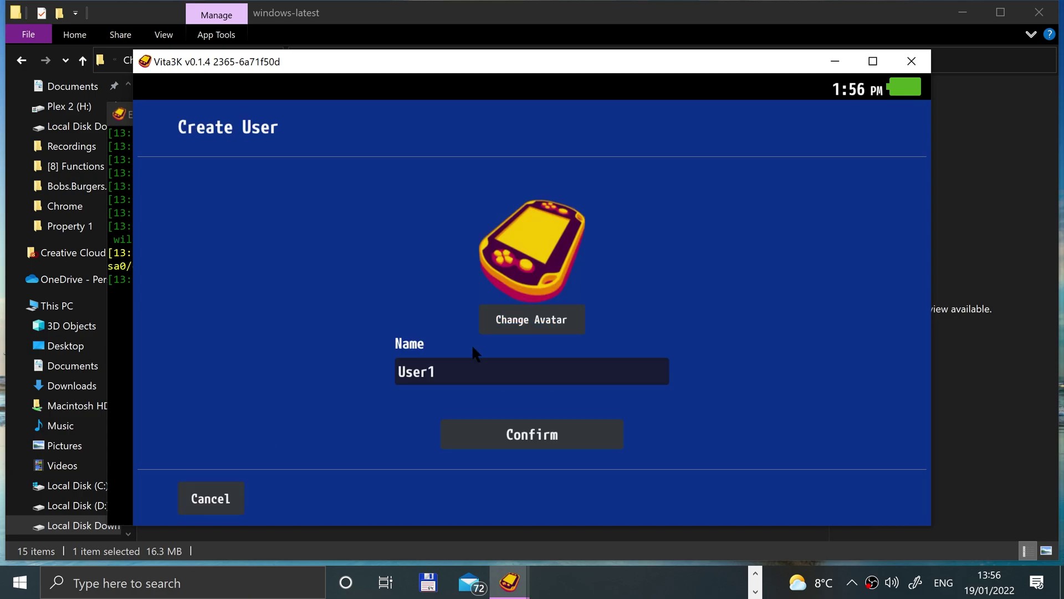
double_click(424, 361)
type("Frahaan")
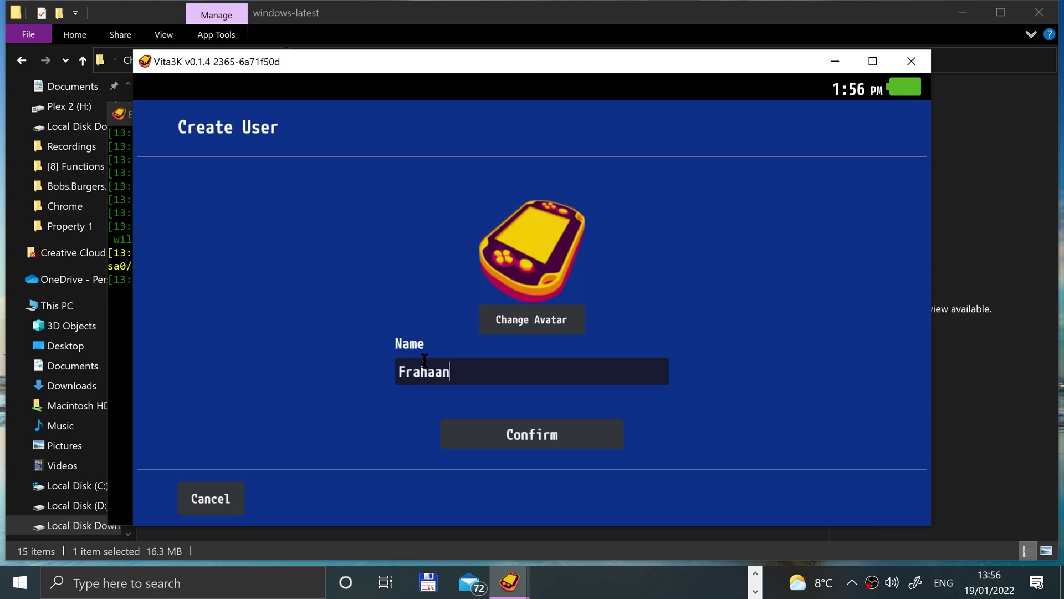
left_click(533, 442)
left_click(516, 448)
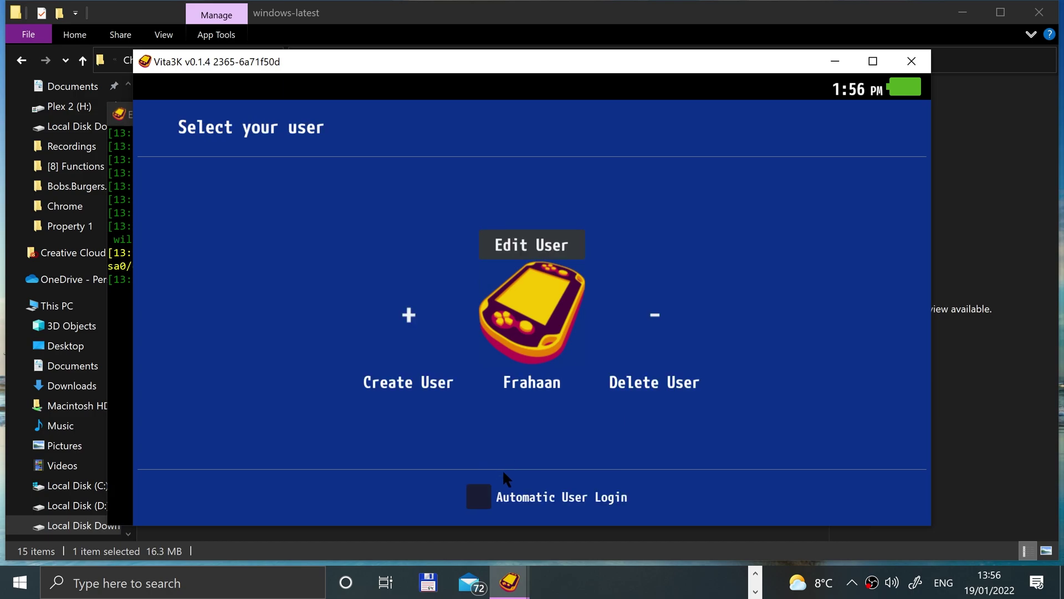
left_click(500, 342)
left_click(497, 343)
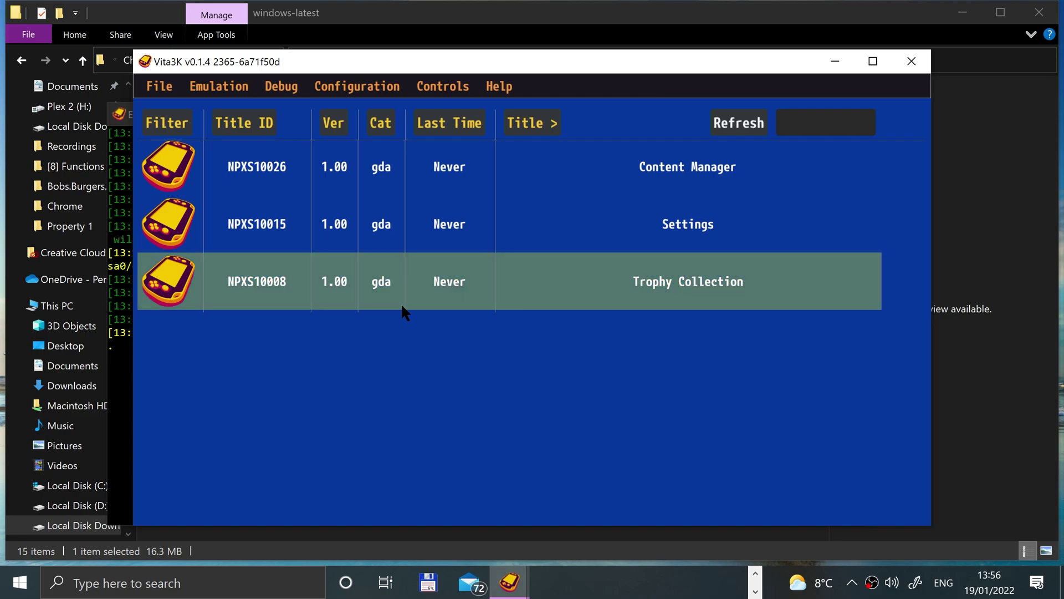
- Open the emulator's settings and bring up the firmware download page from the Core section
left_click(330, 91)
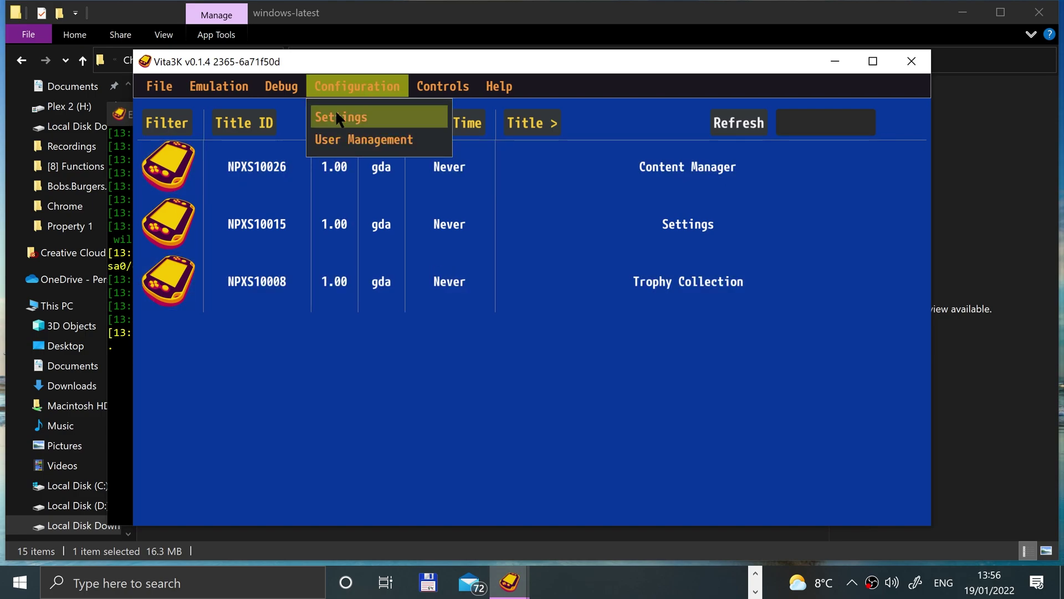
left_click(338, 115)
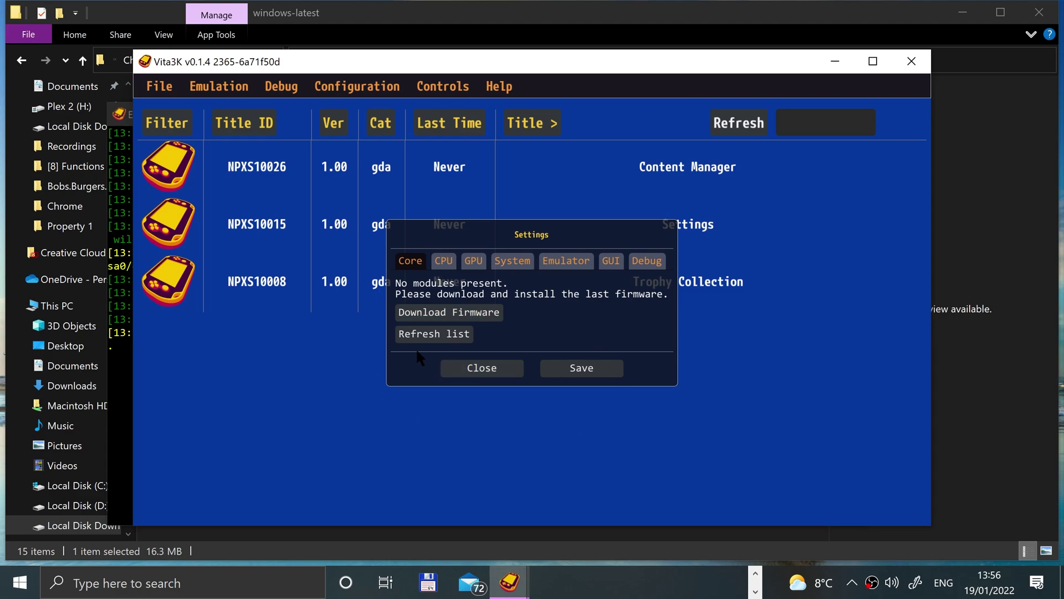
left_click(429, 311)
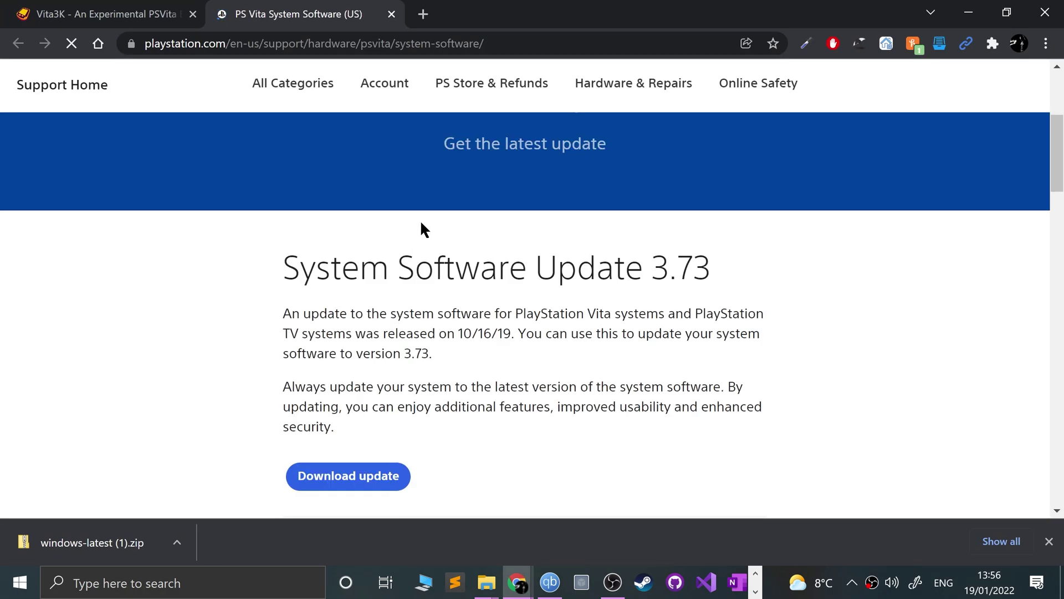
- Start saving the System Software Update 3.73 firmware file from the PlayStation page, cancel the save and return to Vita3K
scroll(488, 266, "down", 1)
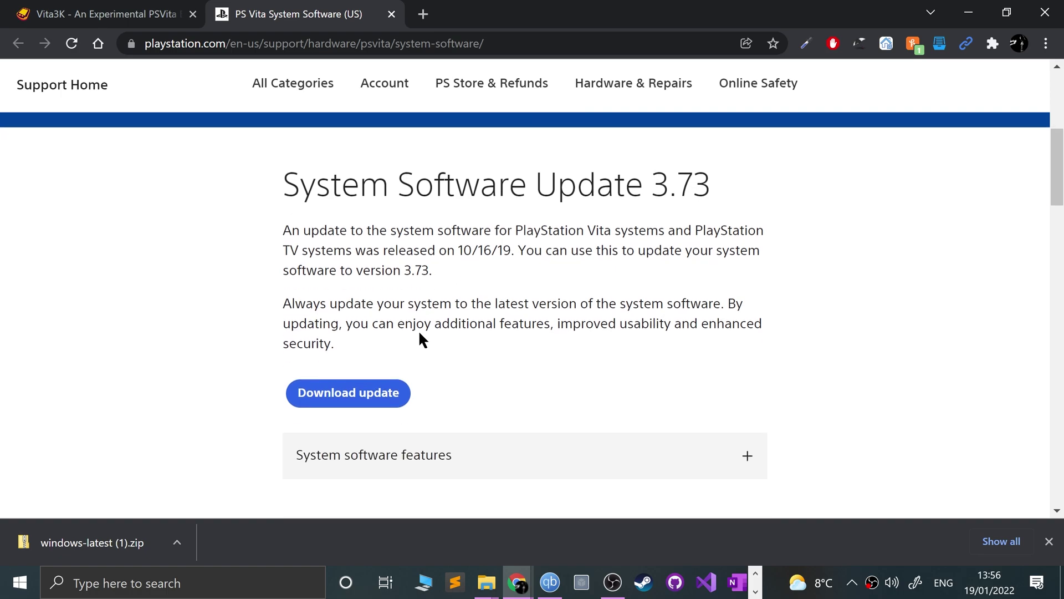
left_click(337, 395)
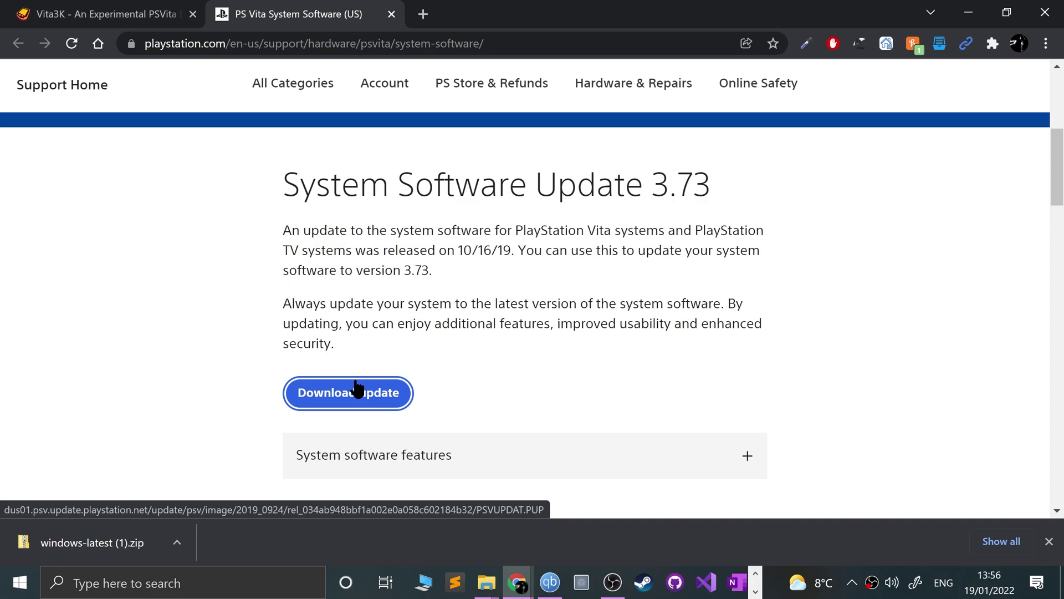
right_click(356, 390)
left_click(420, 272)
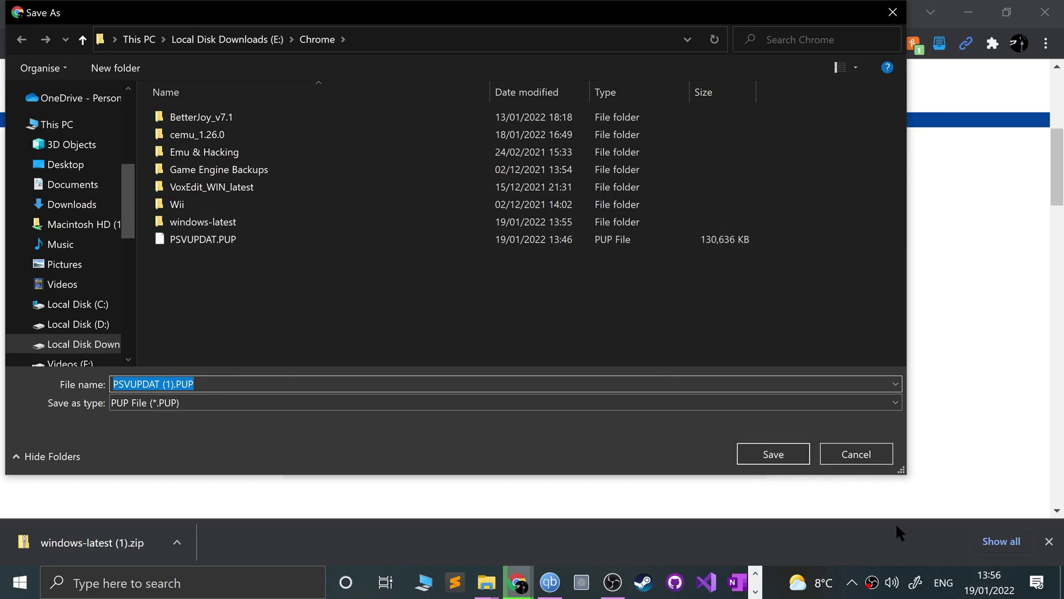
left_click(832, 450)
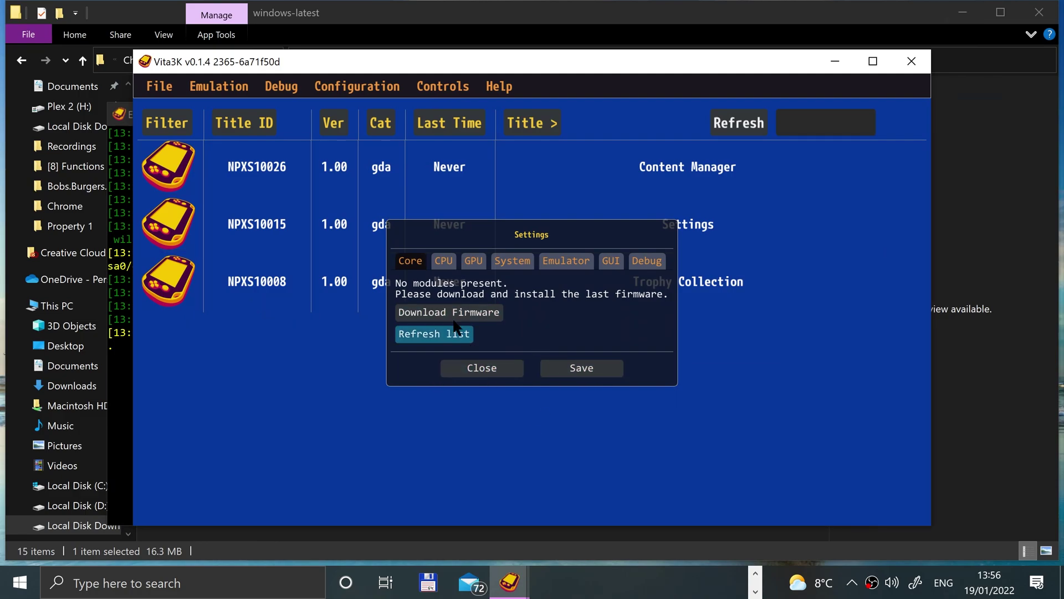
- Examine the CPU, GPU, System, Emulator, GUI and Debug sections of the emulator settings, and close them without saving
left_click(445, 266)
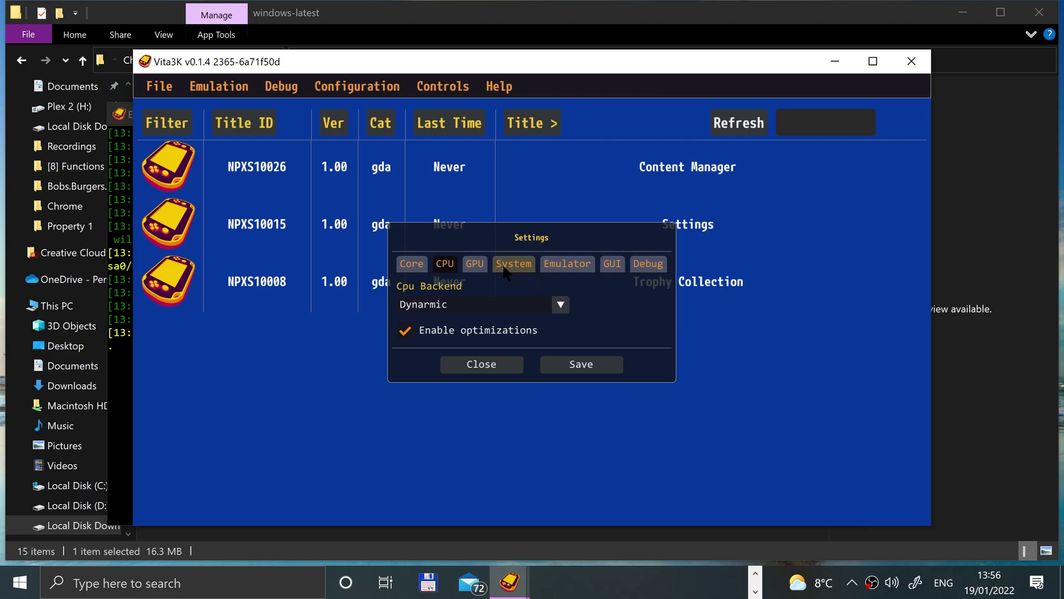
left_click(475, 264)
left_click(513, 283)
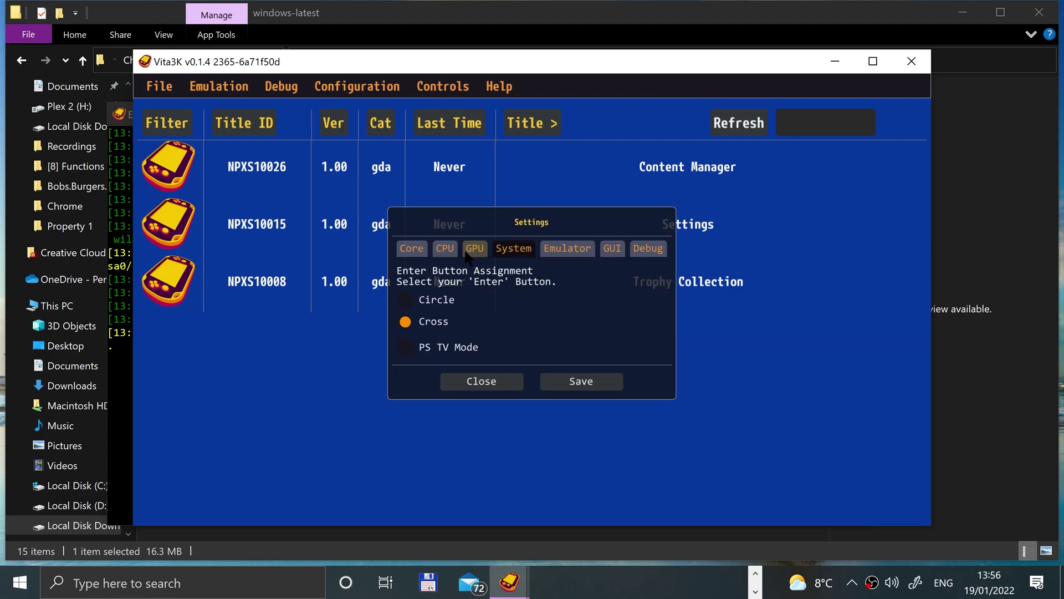
left_click(474, 248)
mouse_move(485, 315)
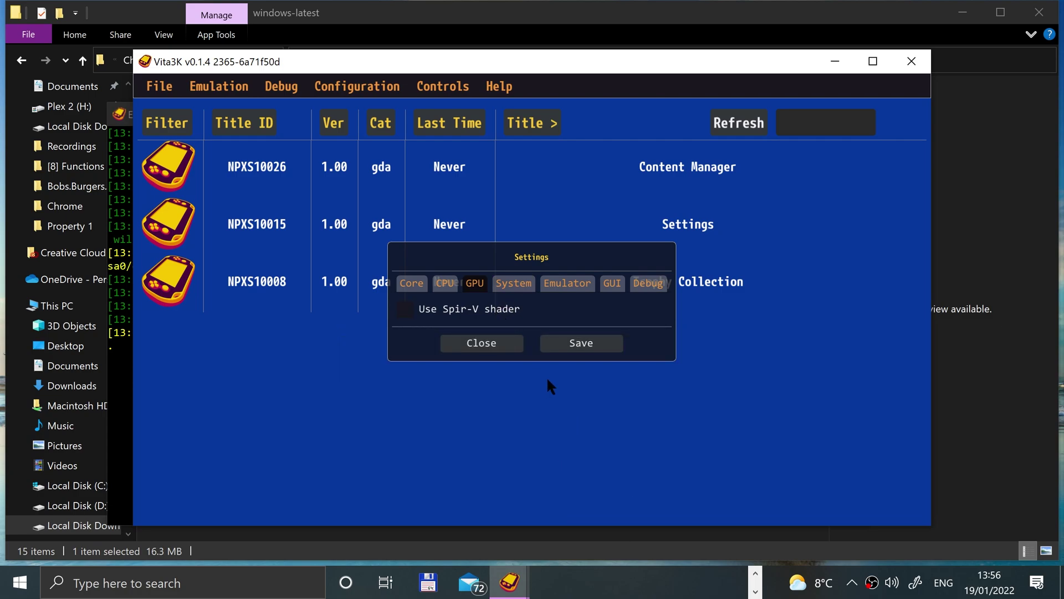
left_click(527, 291)
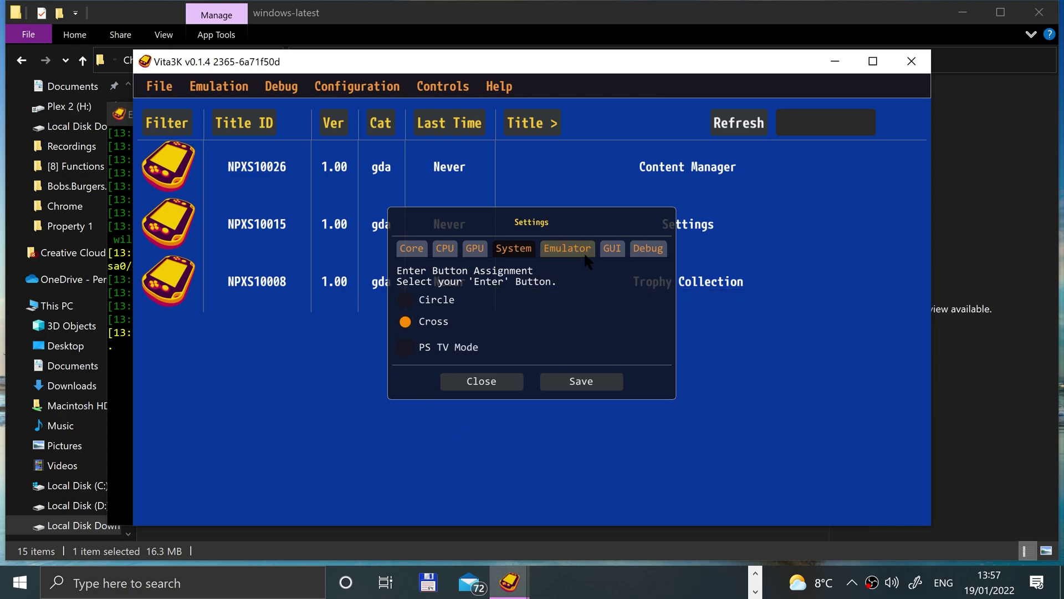
left_click(557, 249)
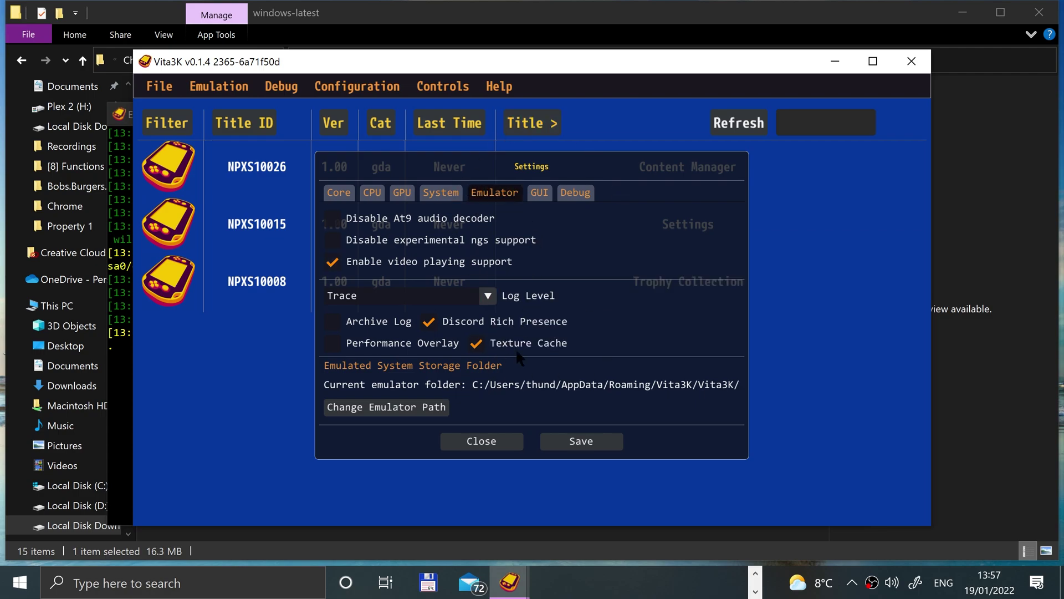
left_click(541, 193)
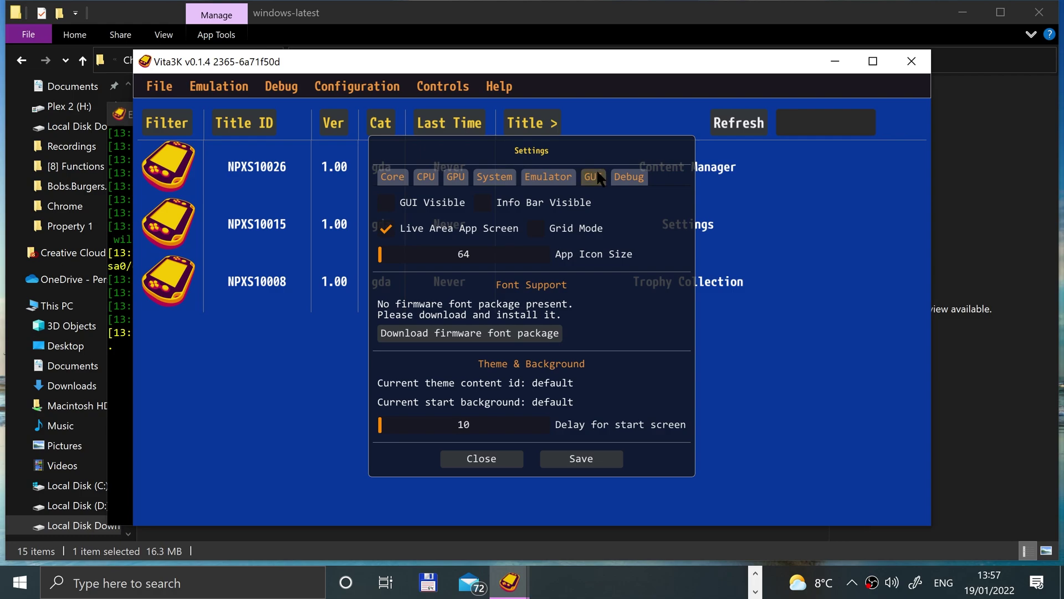
left_click(629, 176)
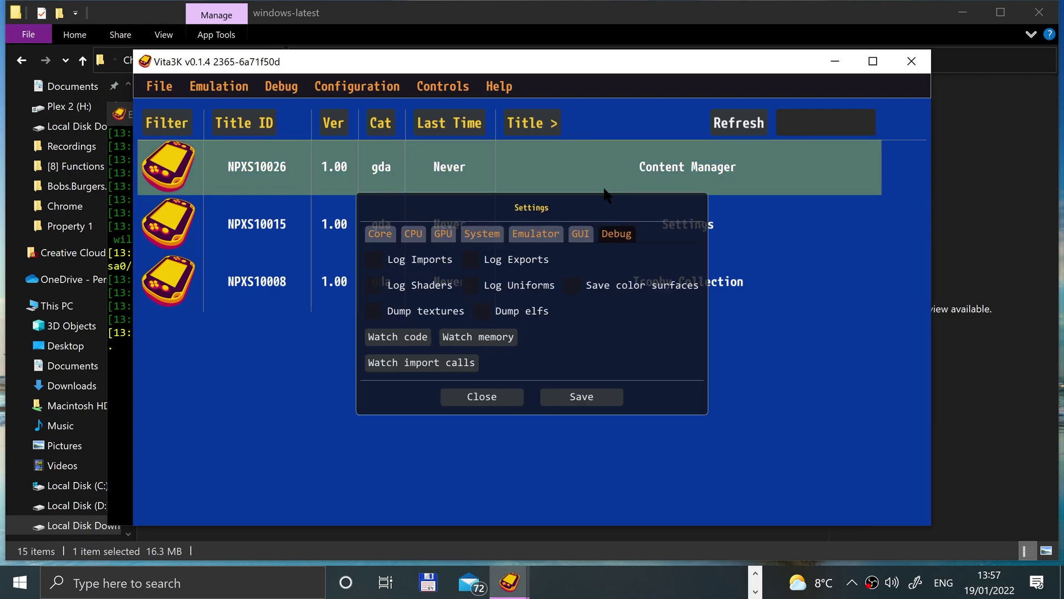
left_click(502, 396)
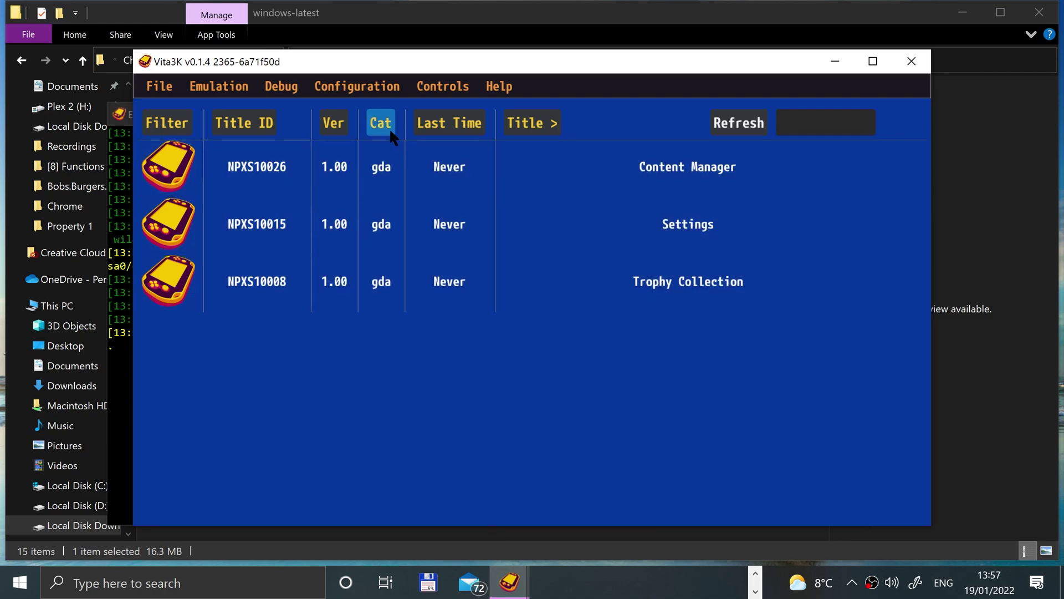
- Install the Vita firmware from PSVUPDAT.PUP in the Chrome downloads folder, keeping the installation file
left_click(154, 89)
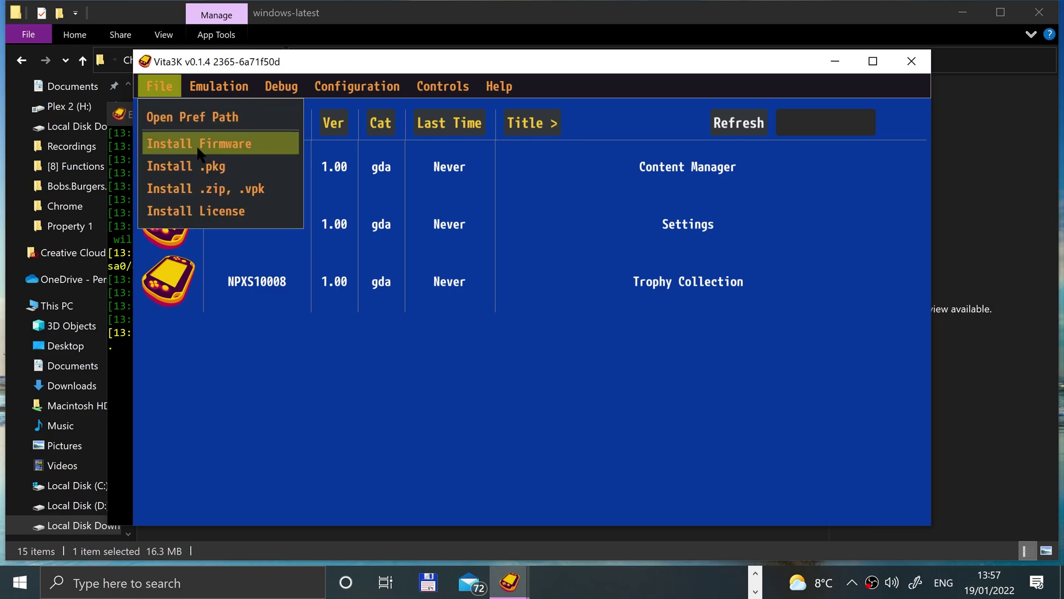
left_click(199, 146)
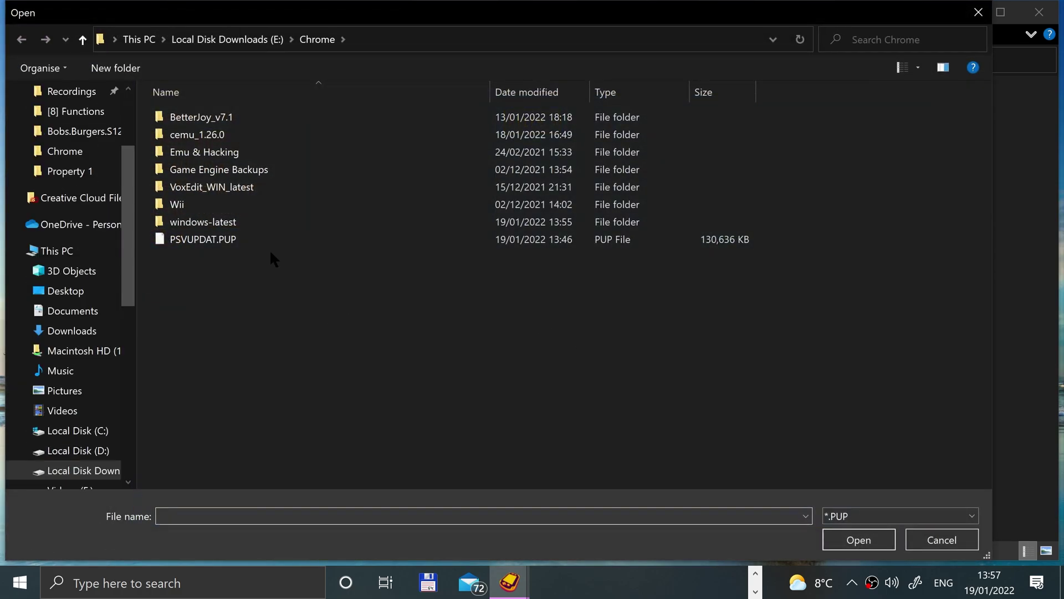
double_click(265, 241)
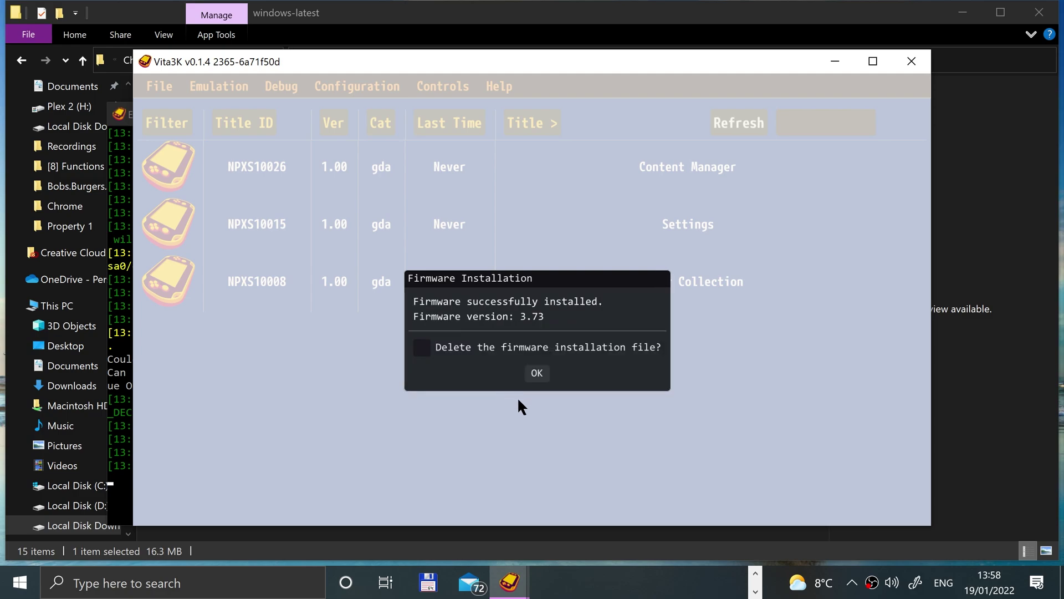
left_click(448, 351)
left_click(448, 351)
left_click(535, 373)
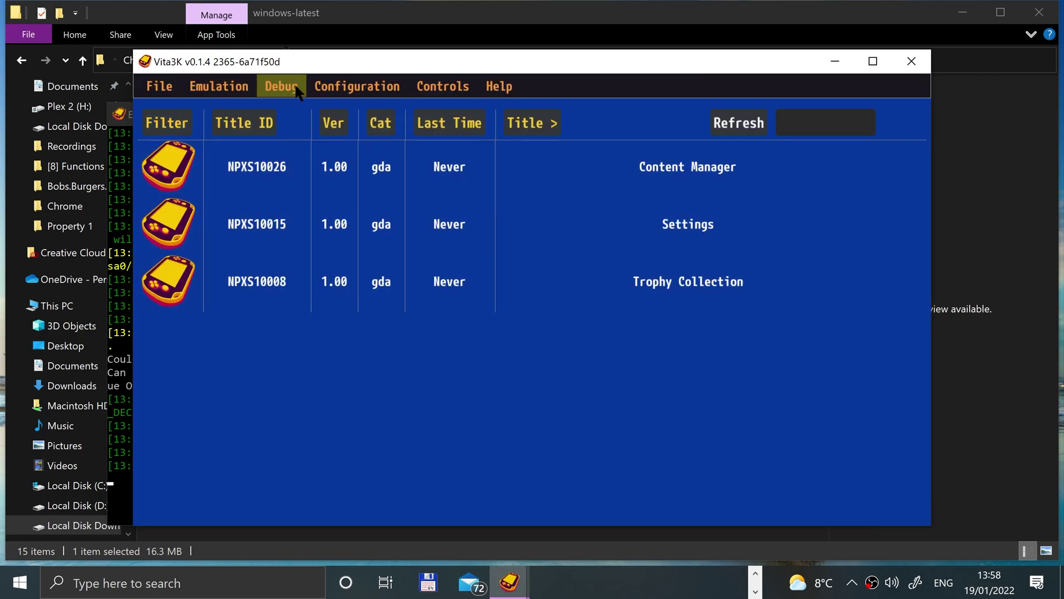
- Check the modules mode and modules list in the Core section of the emulator settings, and close them without saving
left_click(344, 86)
left_click(278, 81)
left_click(327, 86)
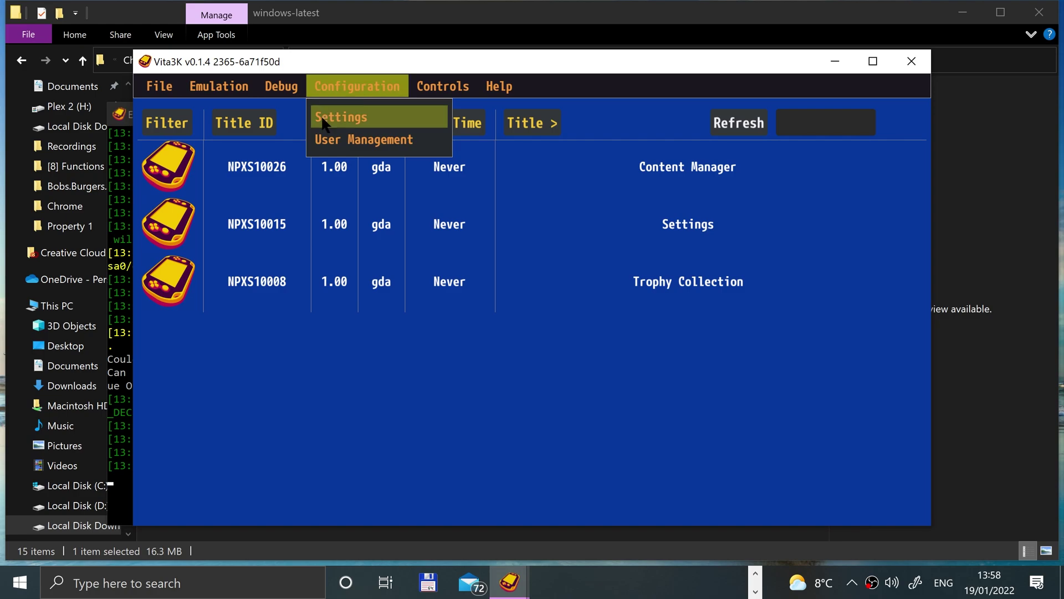
left_click(323, 118)
left_click(372, 236)
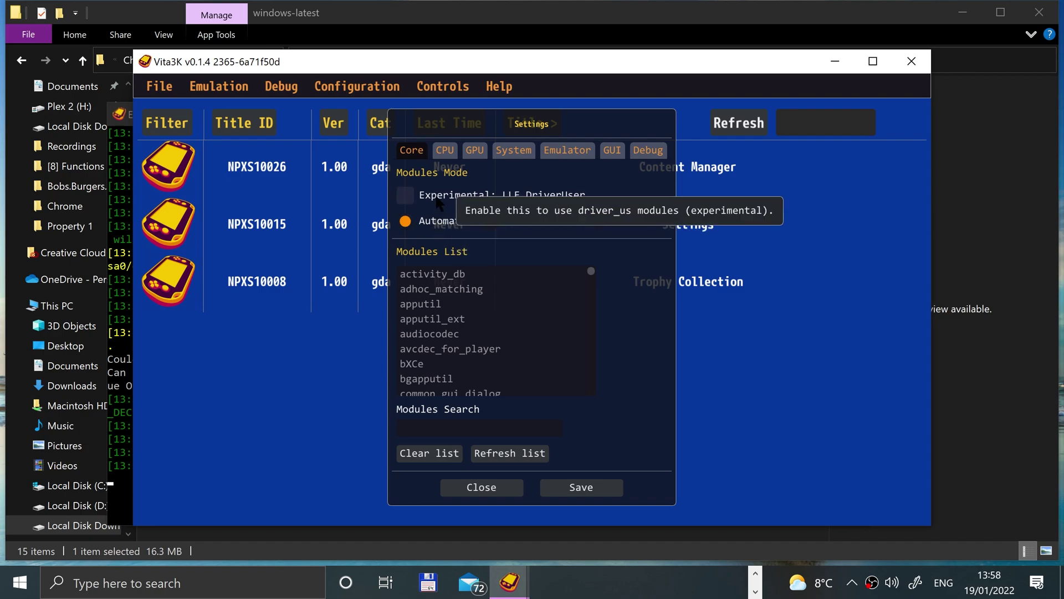
left_click(496, 494)
- View the Lightweight Mutexes and Semaphores debug windows, and close both
left_click(282, 86)
left_click(299, 179)
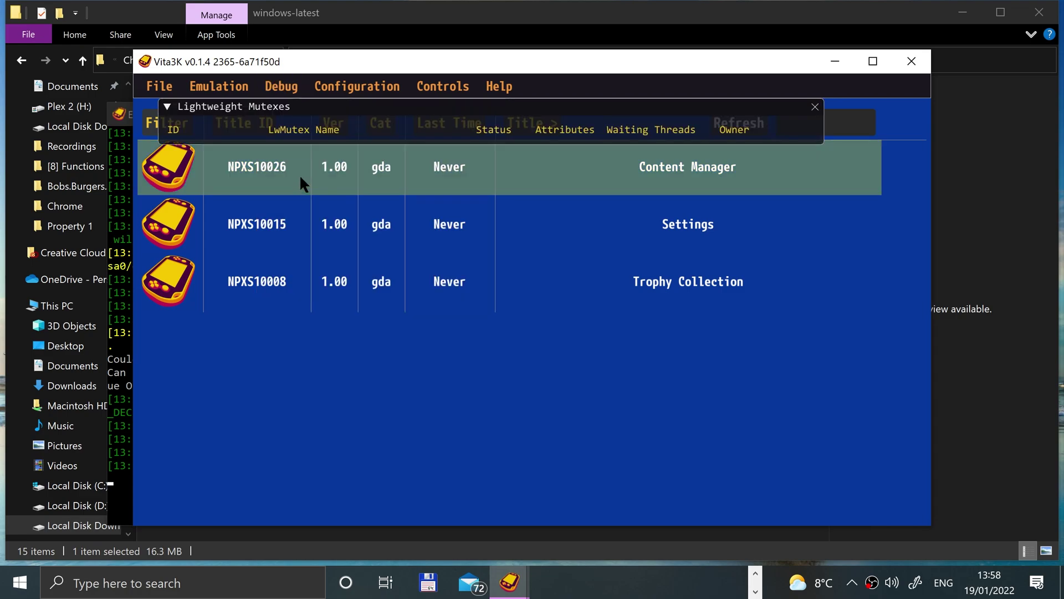
left_click(282, 86)
left_click(286, 138)
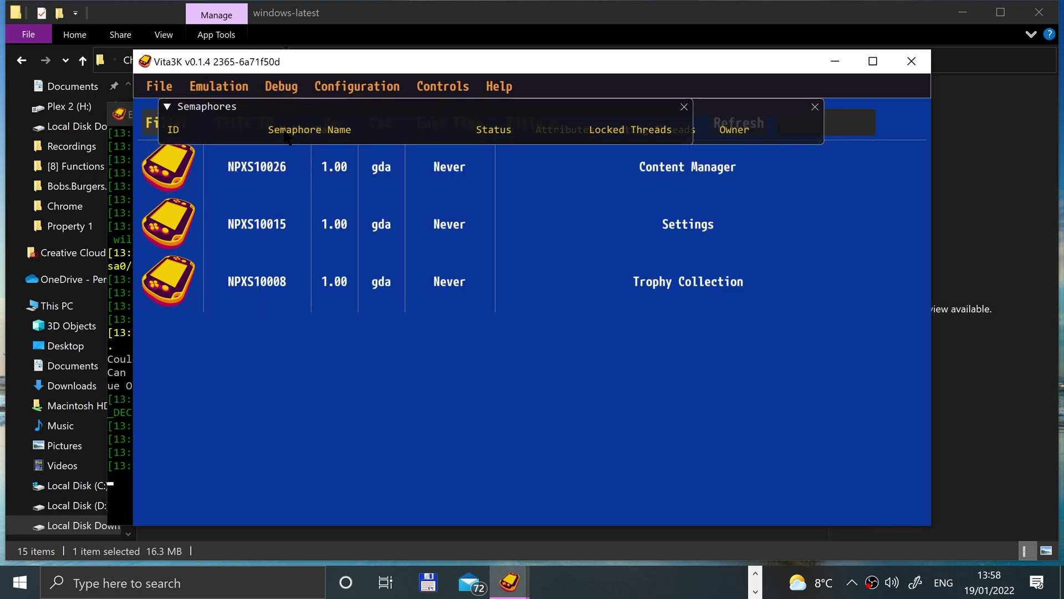
left_click(282, 86)
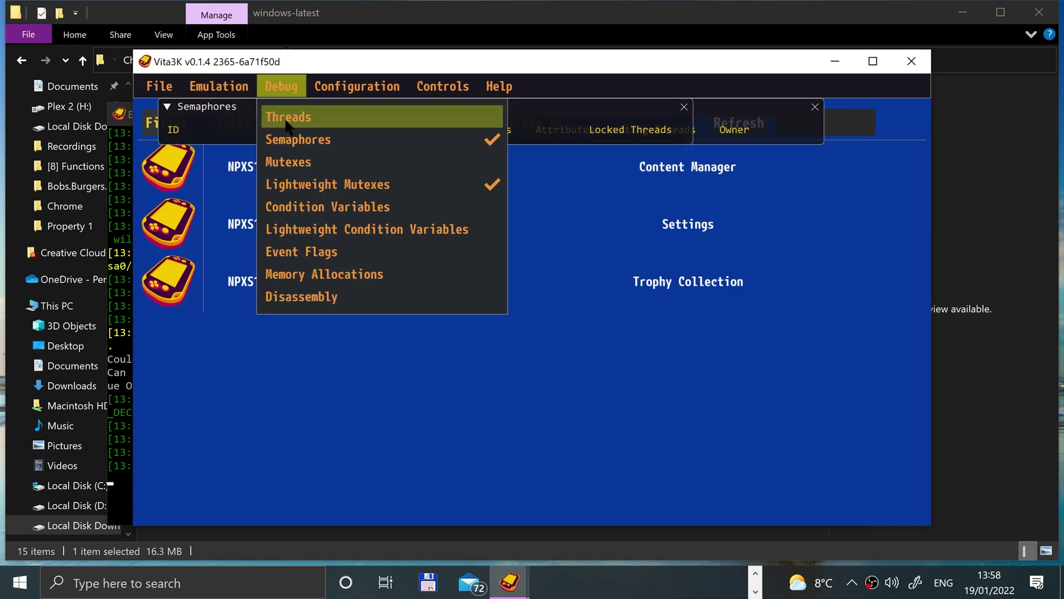
left_click(684, 106)
left_click(684, 106)
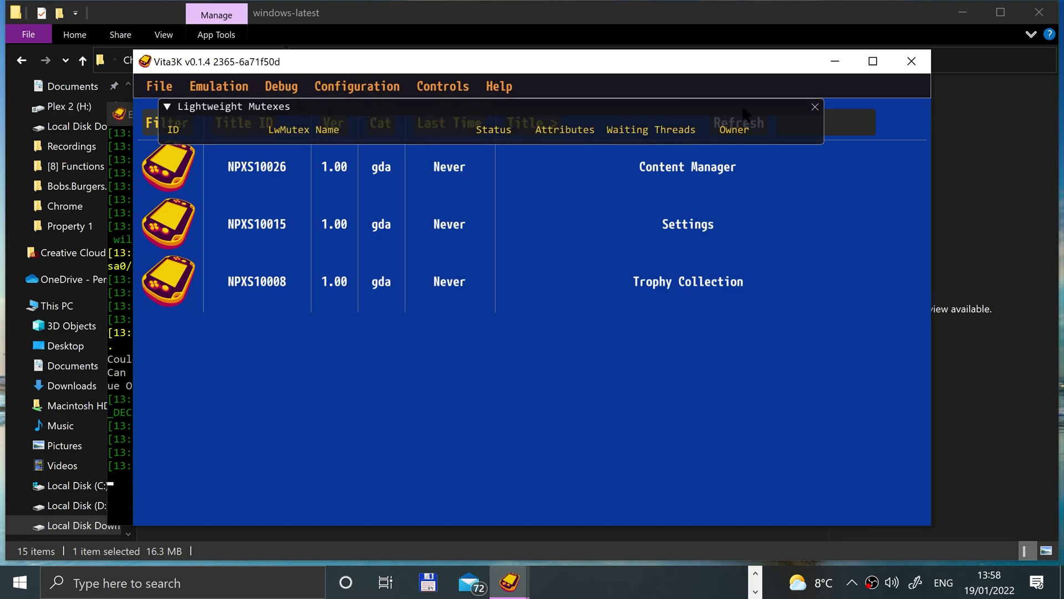
left_click(815, 107)
- View the user management screen and return to the app list without changing any user
left_click(159, 86)
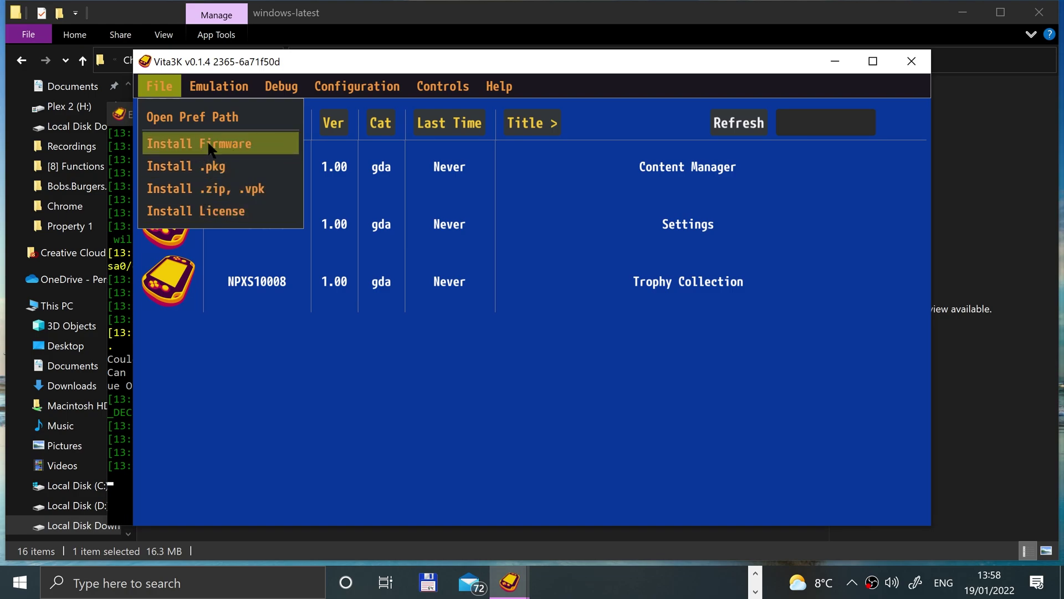
left_click(353, 100)
left_click(352, 99)
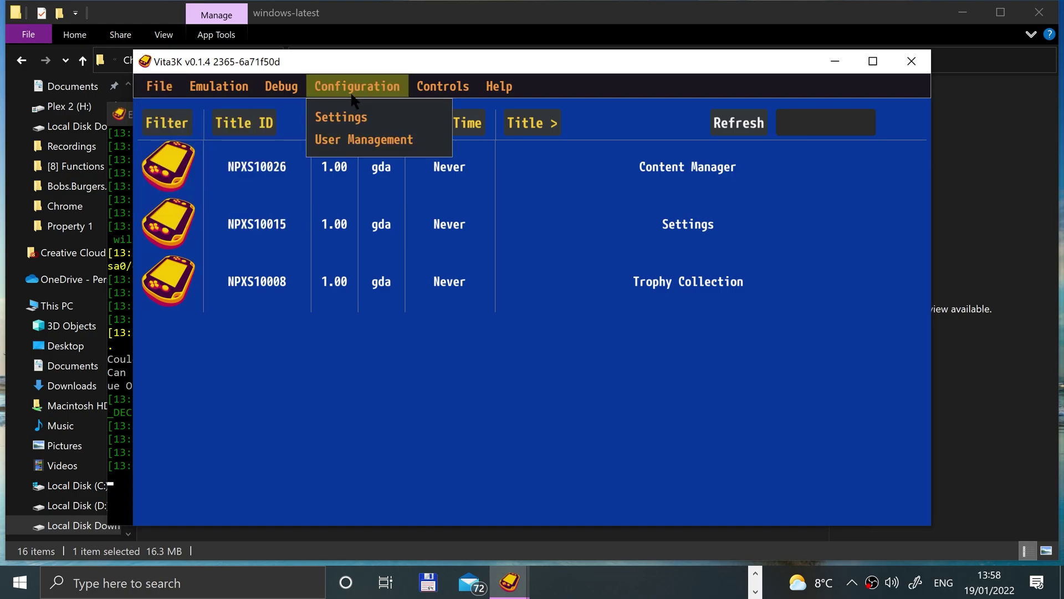
left_click(364, 137)
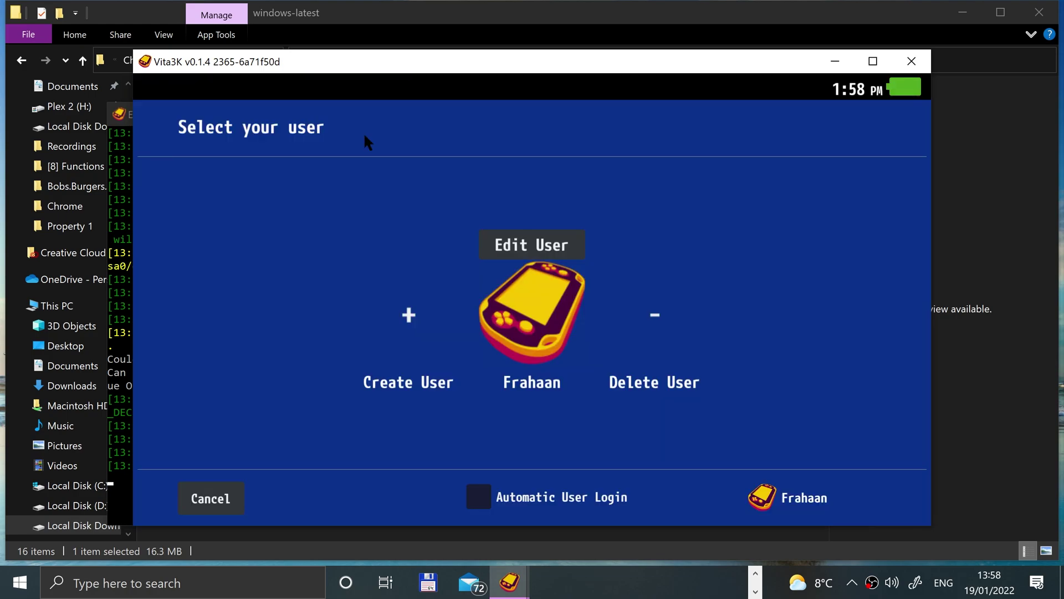
left_click(186, 498)
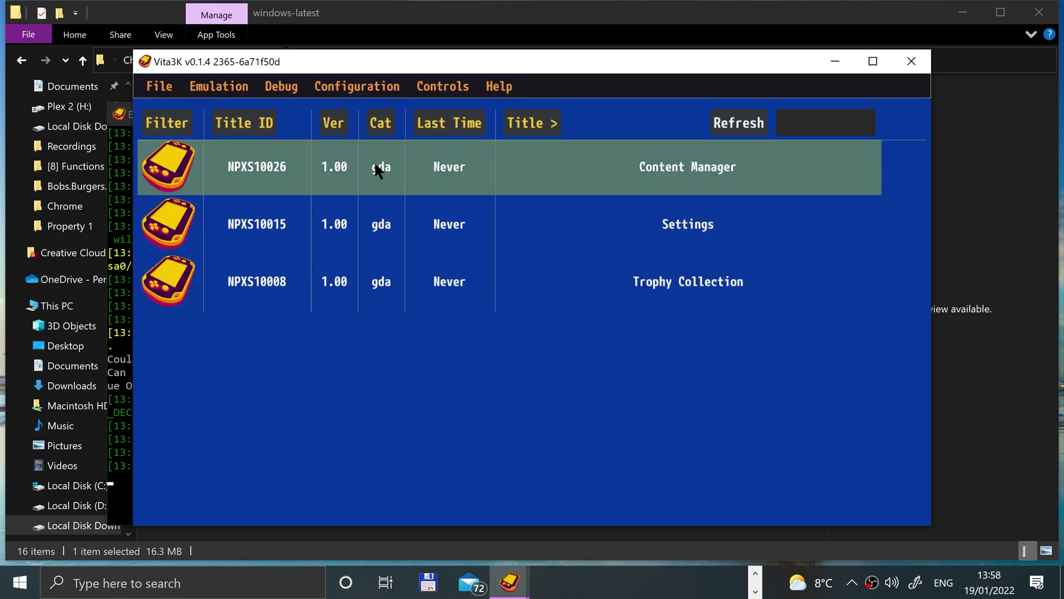
- Review the keyboard mappings for the Vita sticks and buttons, including the PS TV mode and GUI entries, and close the list
left_click(426, 87)
left_click(425, 108)
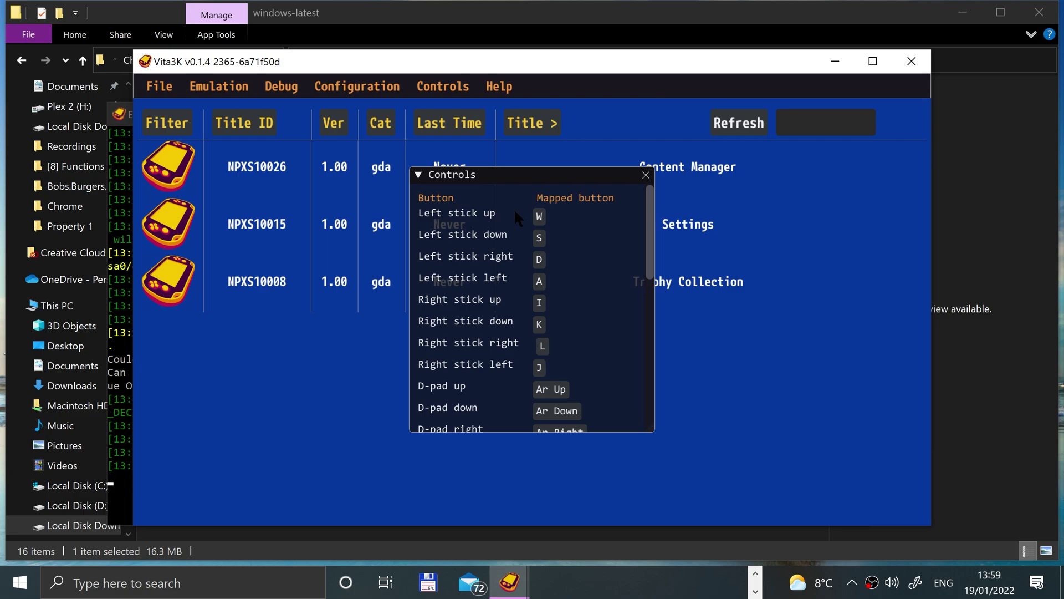
key("Down")
key("Up")
key("Up")
scroll(565, 250, "down", 10)
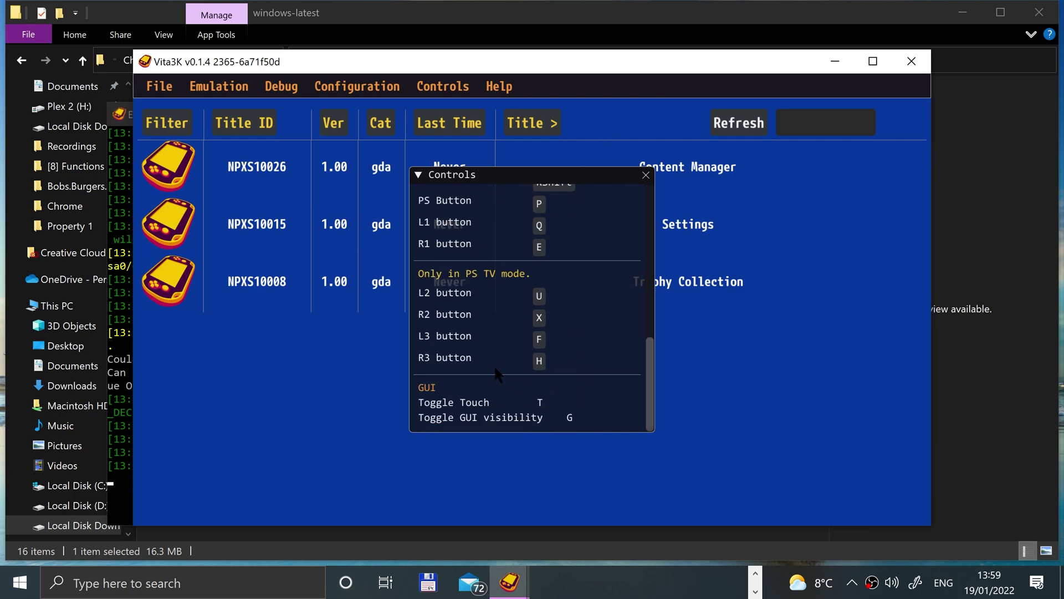
scroll(499, 372, "up", 10)
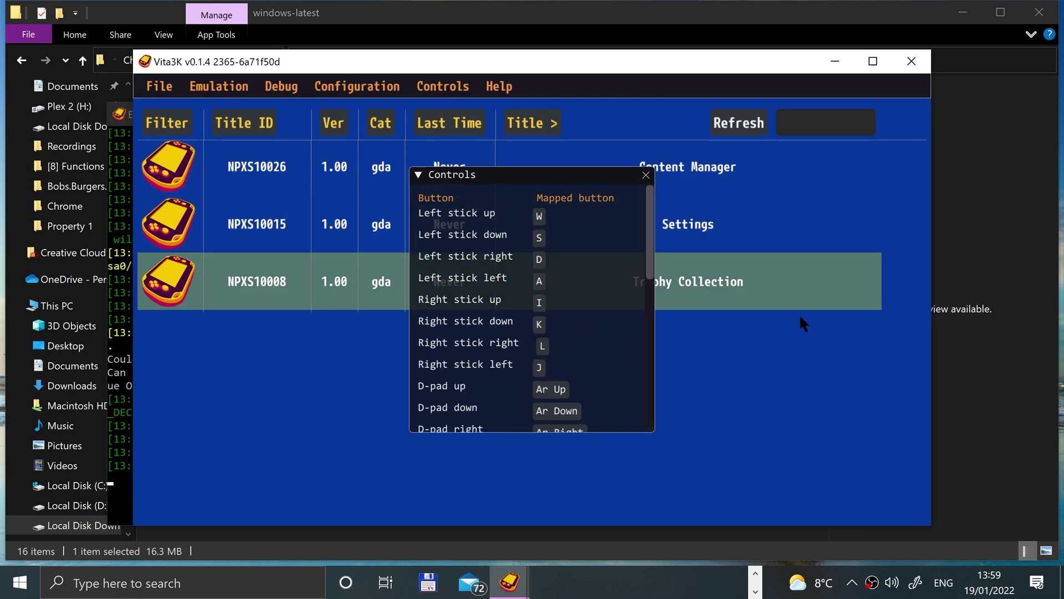
left_click(645, 174)
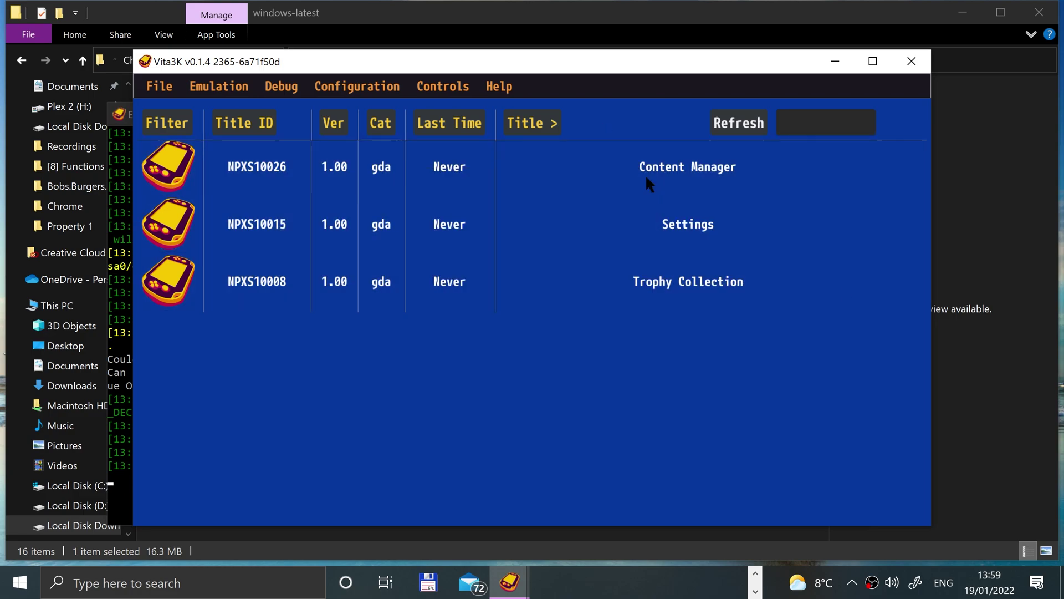
- Check which game controllers the emulator detects, and close the controllers window
left_click(430, 92)
left_click(424, 128)
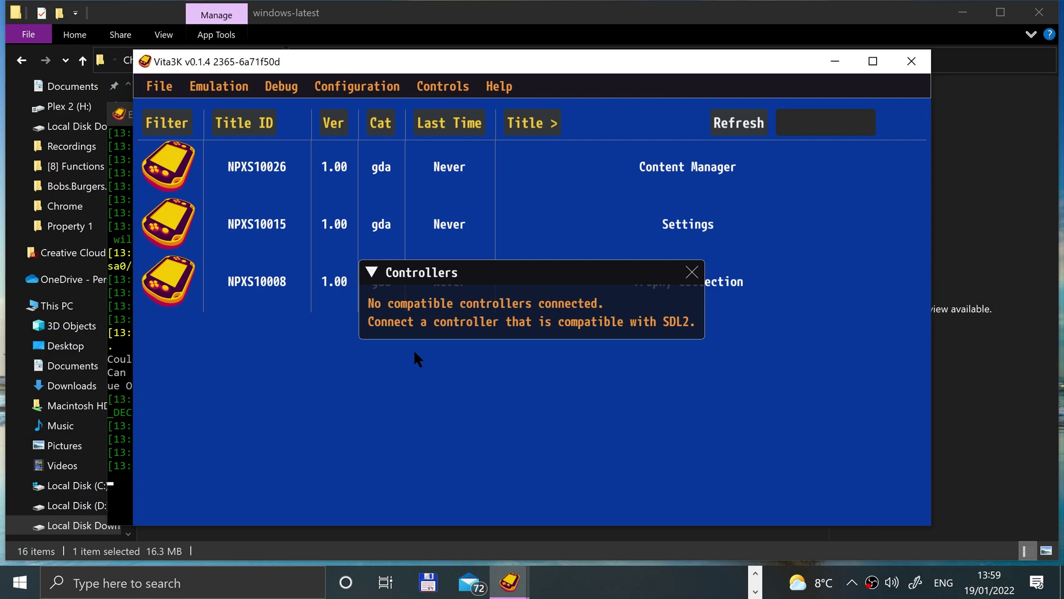
left_click(691, 272)
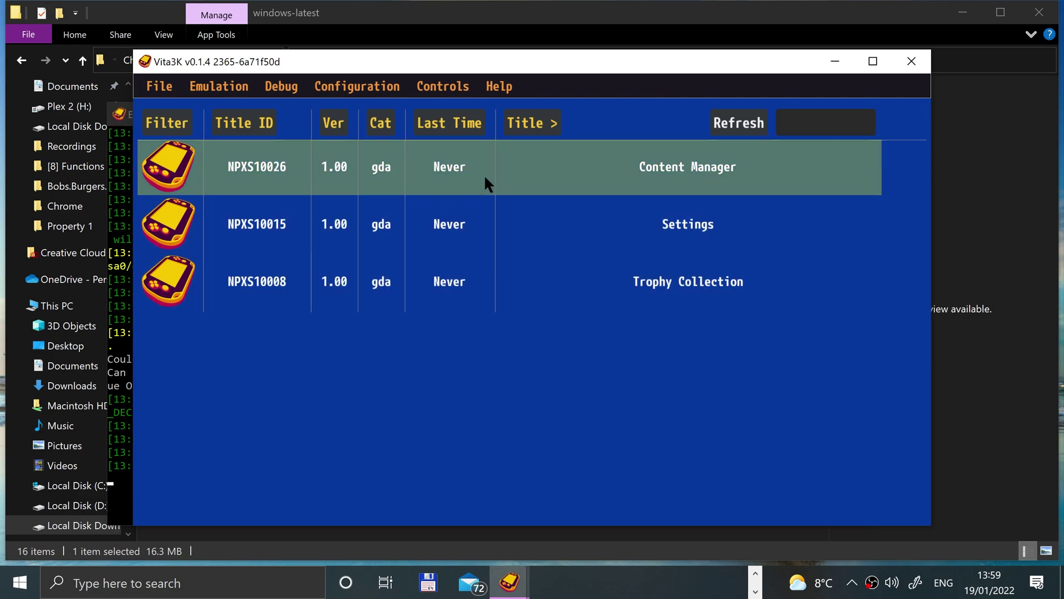
- Open the emulator's preference path in File Explorer and go into the app folder inside ux0
left_click(500, 89)
mouse_move(164, 74)
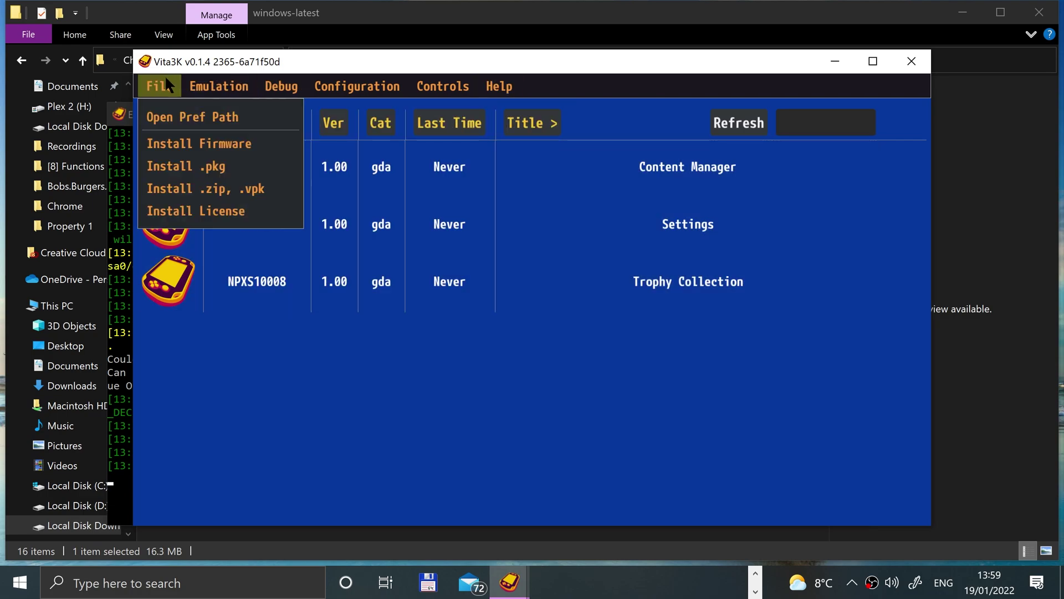
left_click(156, 113)
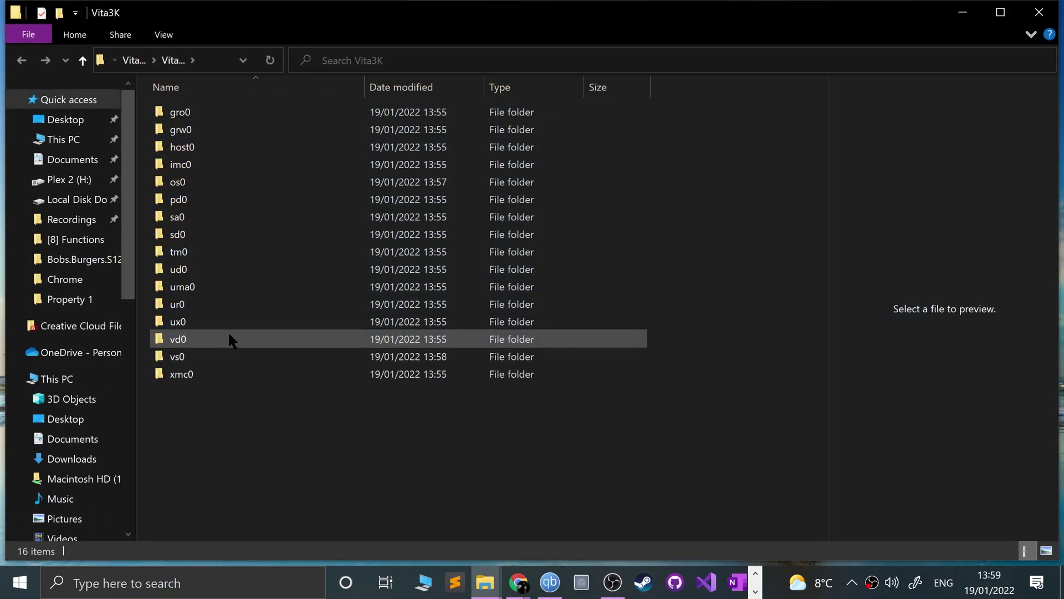
double_click(215, 315)
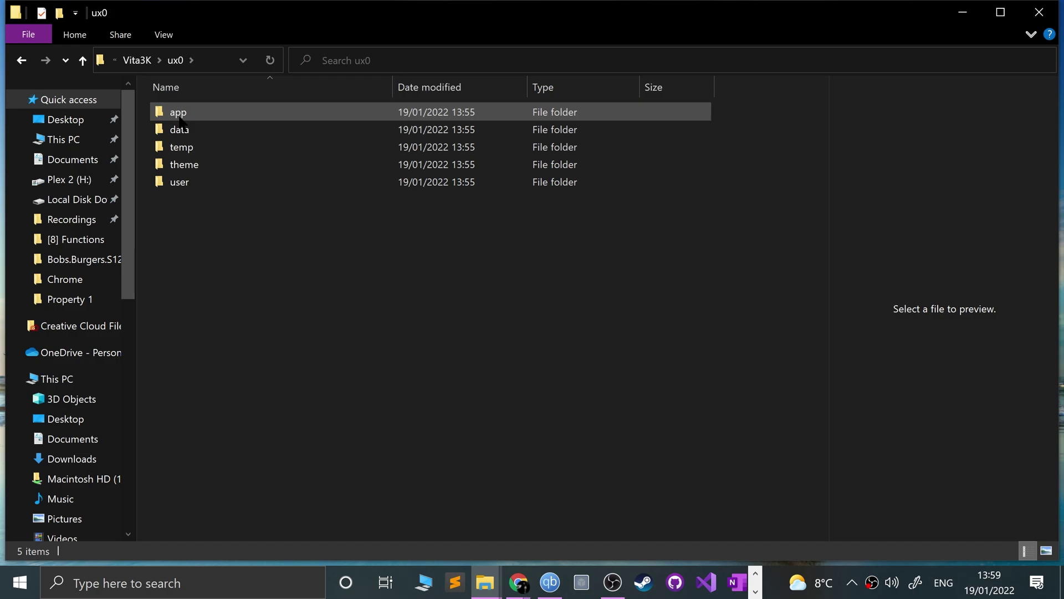
double_click(180, 117)
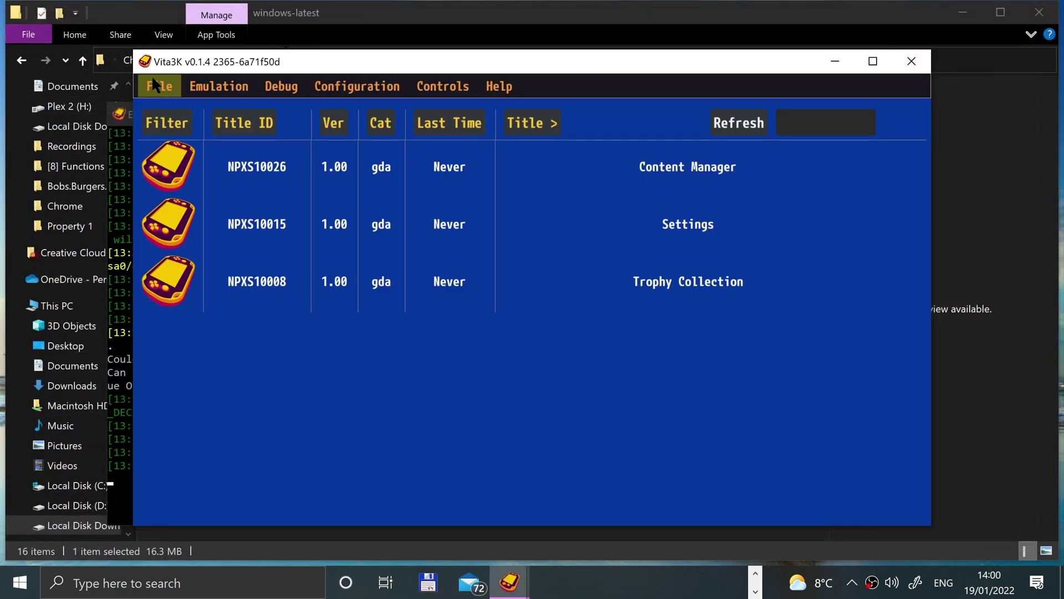
- Install the PCSB01155 game folder from the NPS Downloads app folder into Vita3K, and put the file and console windows away
left_click(152, 78)
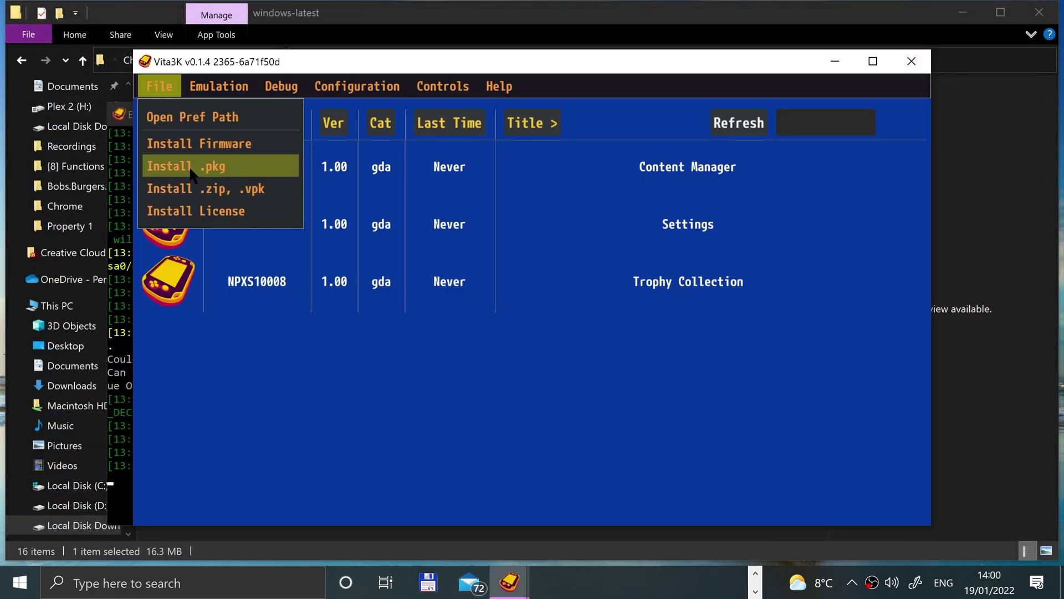
left_click(268, 451)
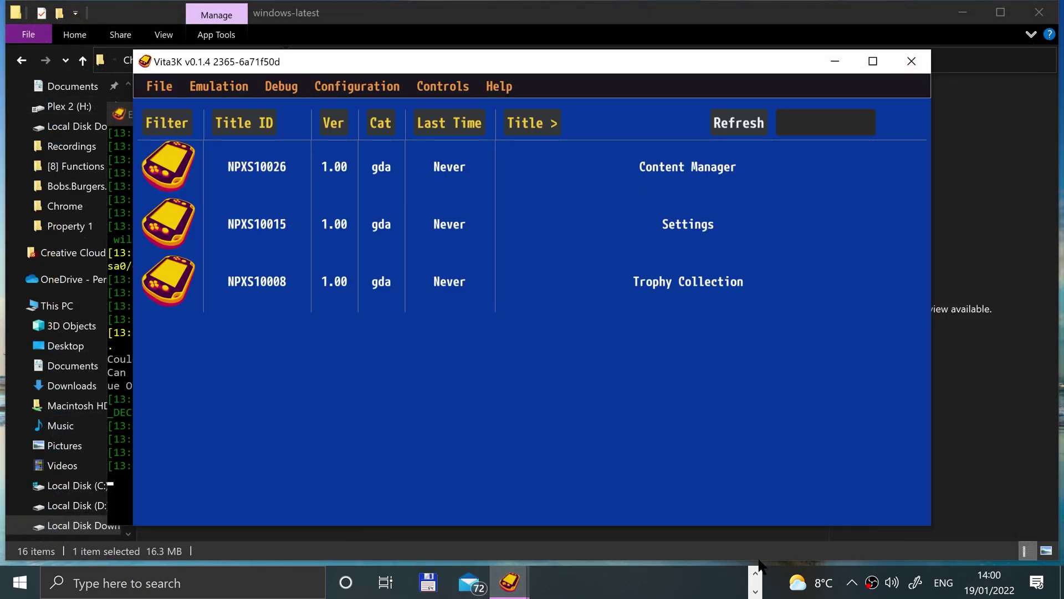
left_click(755, 591)
mouse_move(486, 582)
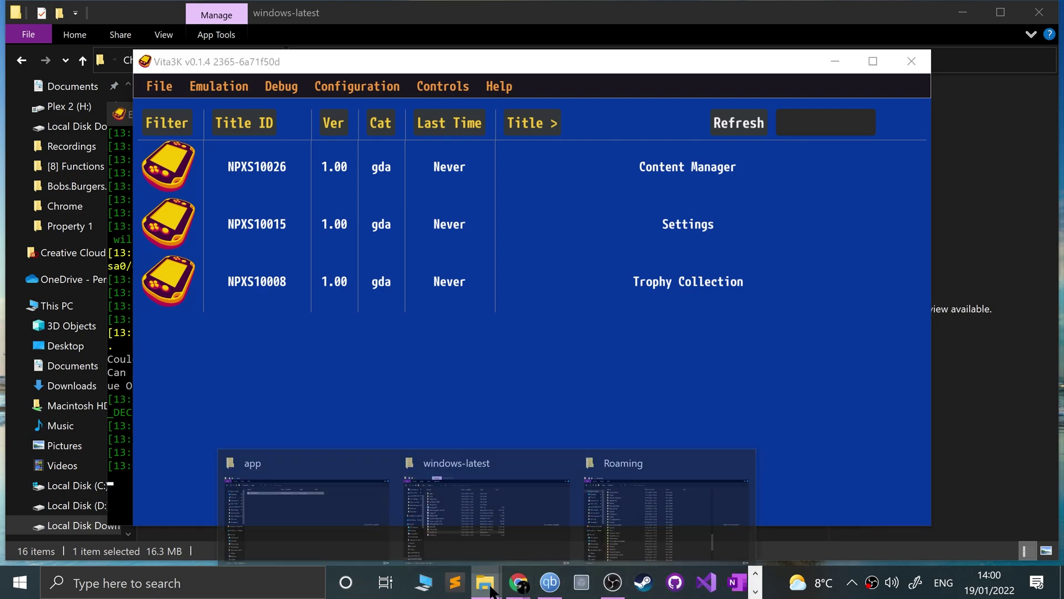
left_click(358, 504)
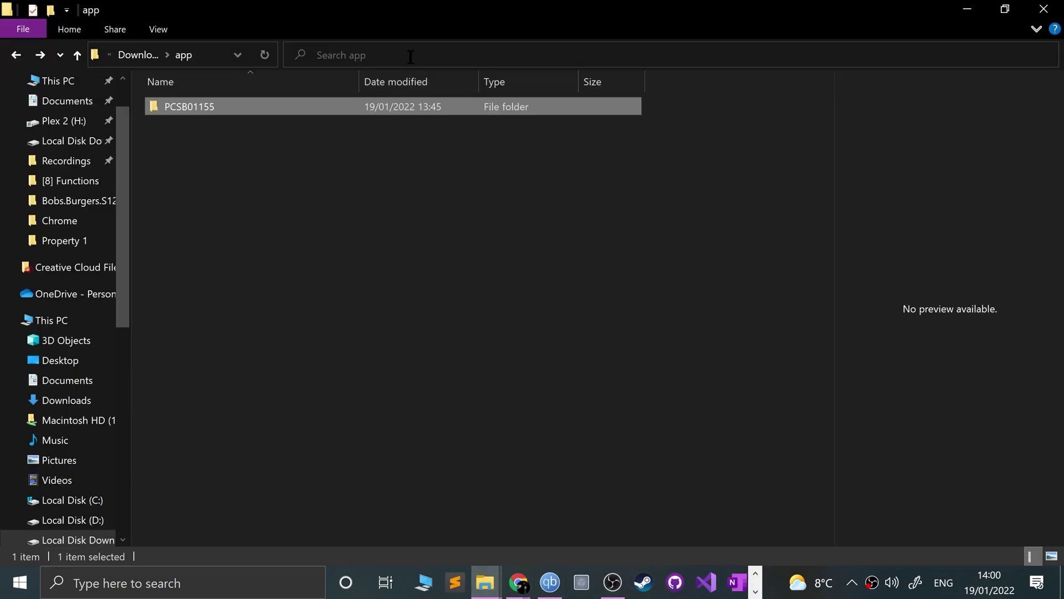
key("super+Down")
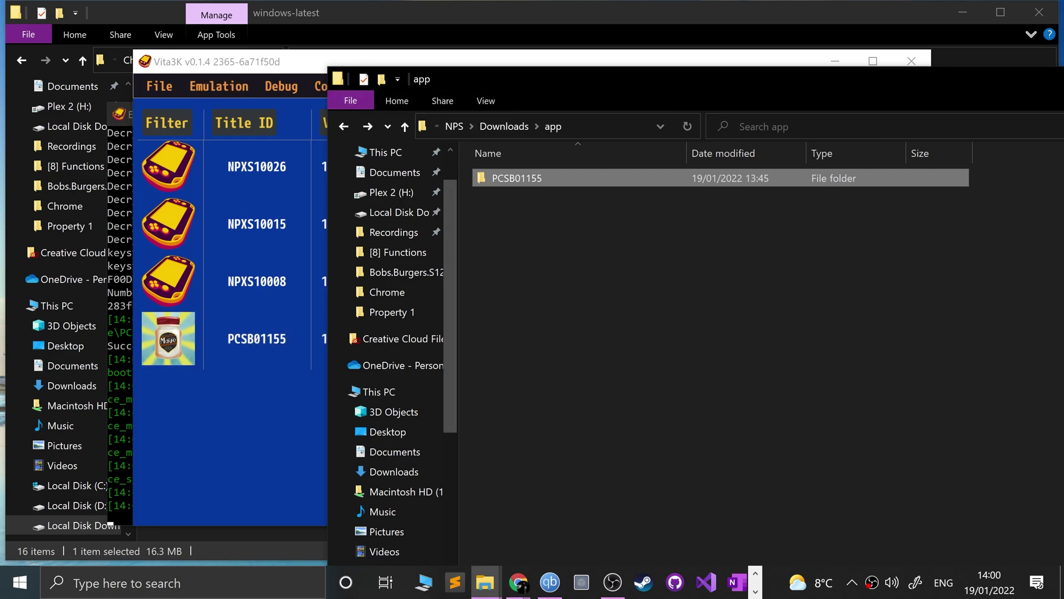
left_click_drag(820, 77, 216, 143)
left_click(918, 144)
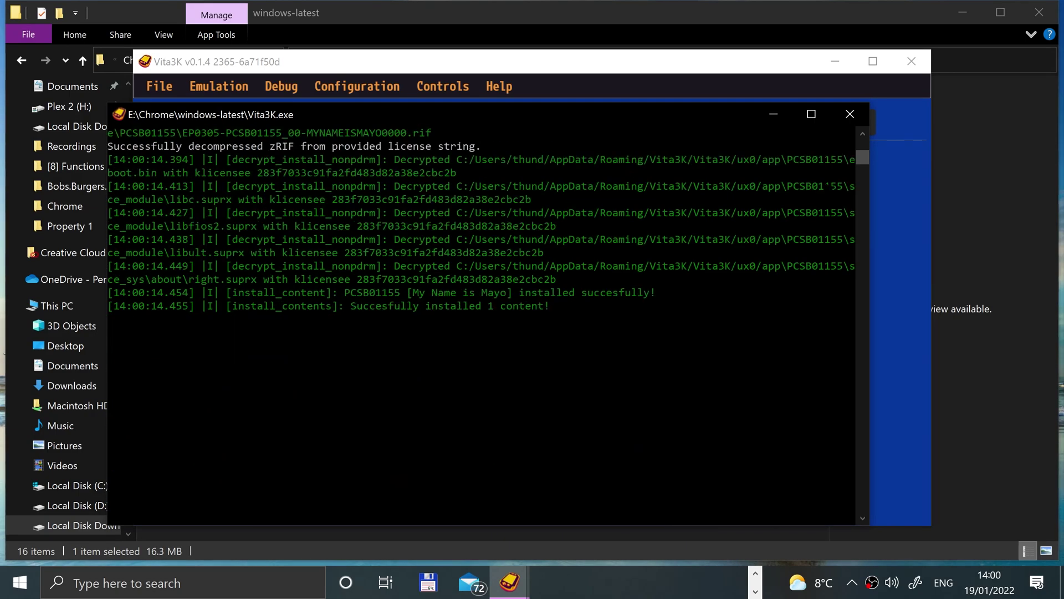
left_click(774, 114)
- Open the emulator's preference path, go to ux0 > app, and check the properties of the PCSB01155 folder
left_click(145, 93)
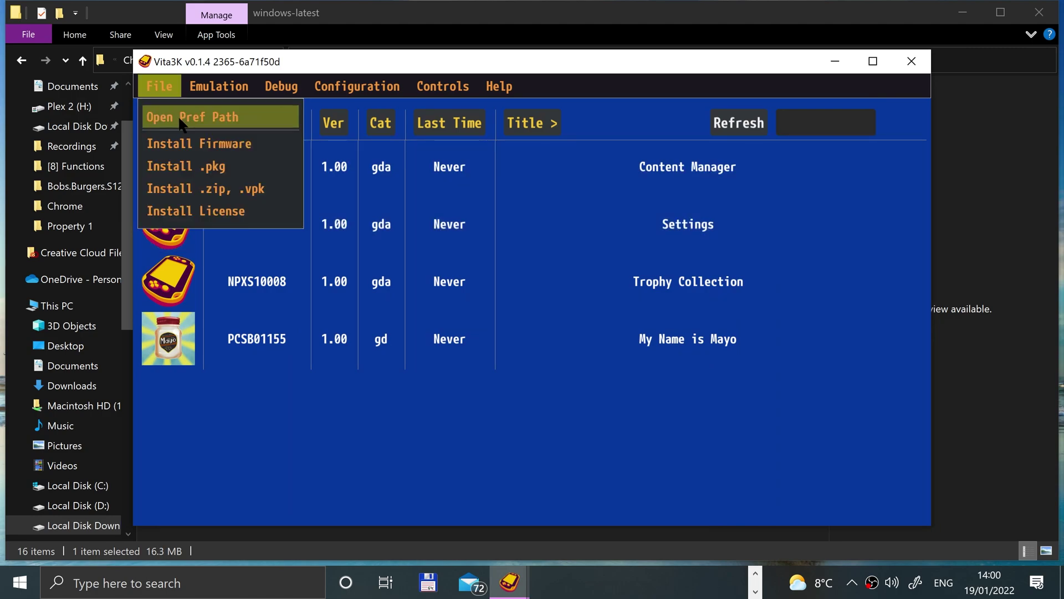
left_click(178, 116)
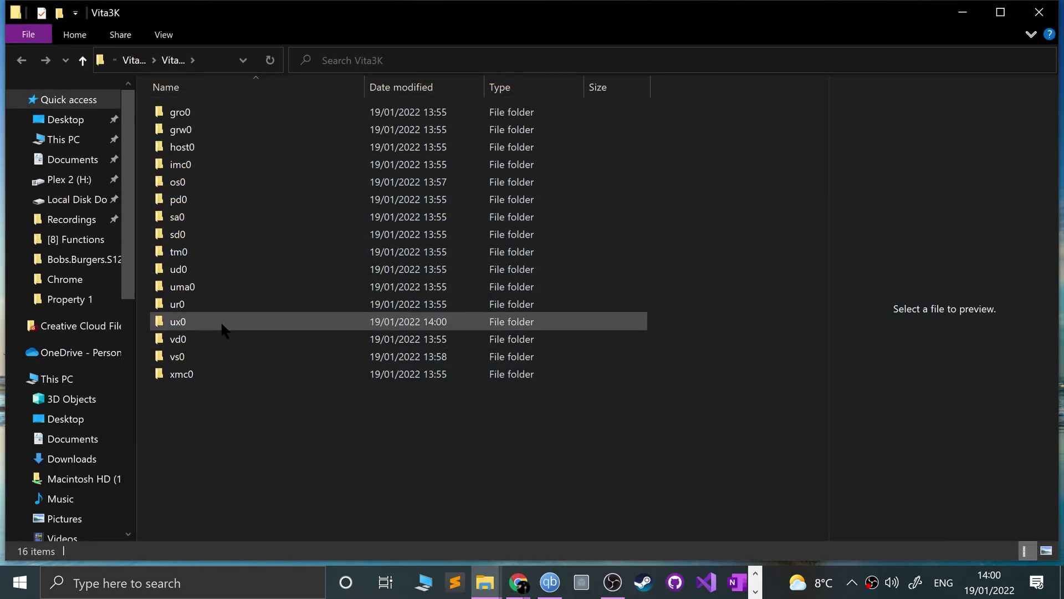
double_click(220, 321)
left_click(187, 115)
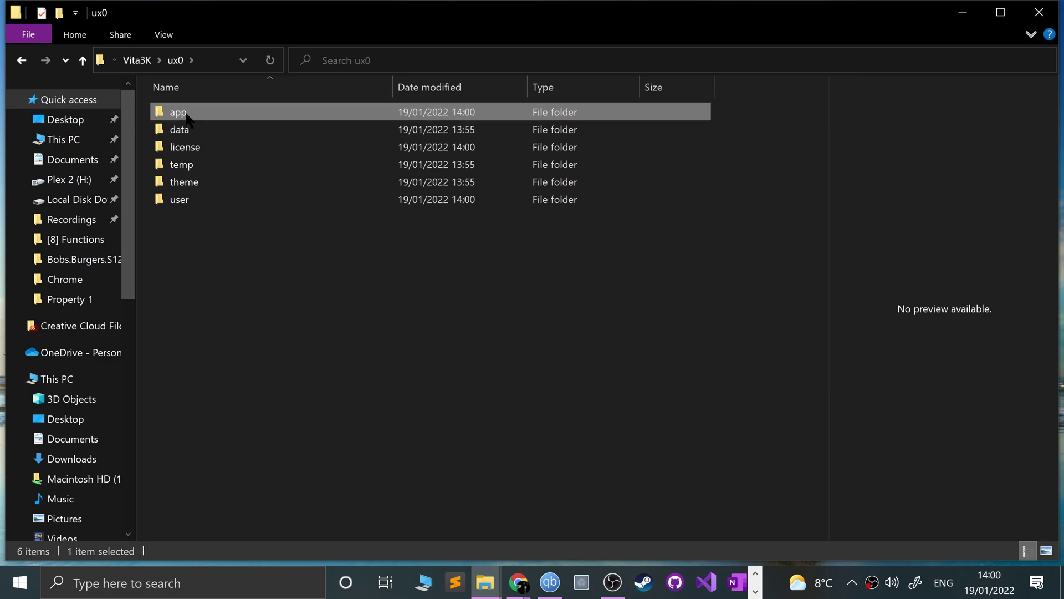
double_click(185, 118)
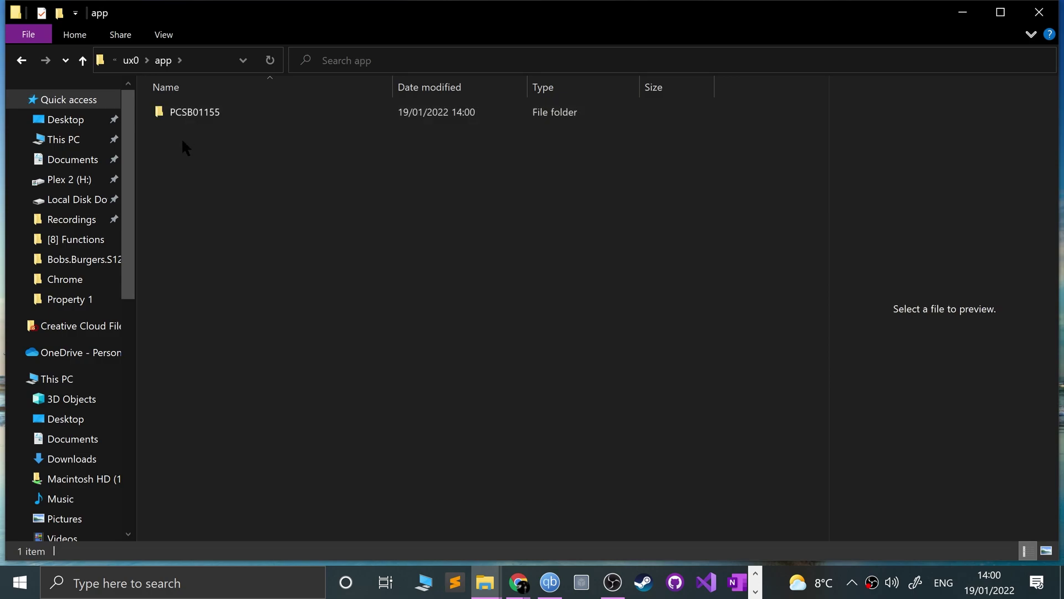
right_click(204, 107)
left_click(126, 553)
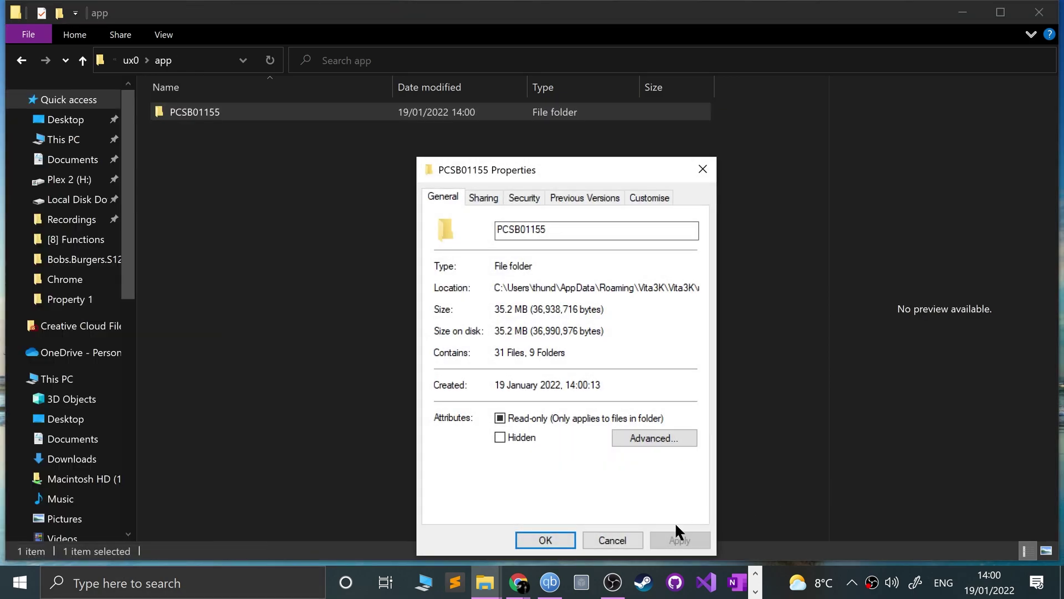
left_click(546, 536)
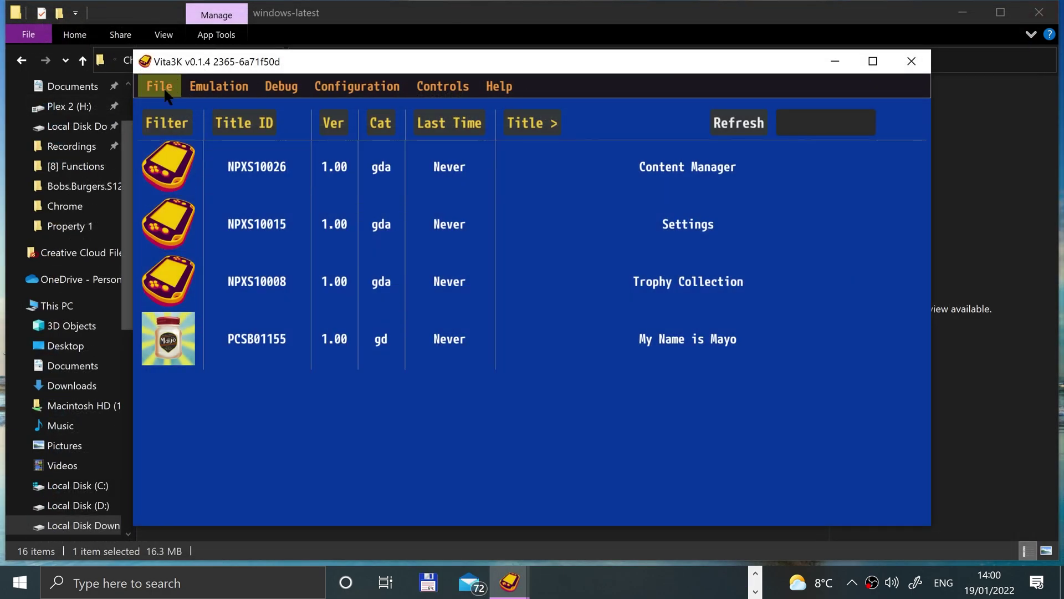
- Start My Name is Mayo from the app list, continue past its controls screen and tap the mayo jar to play
left_click(167, 89)
left_click(314, 481)
left_click(319, 350)
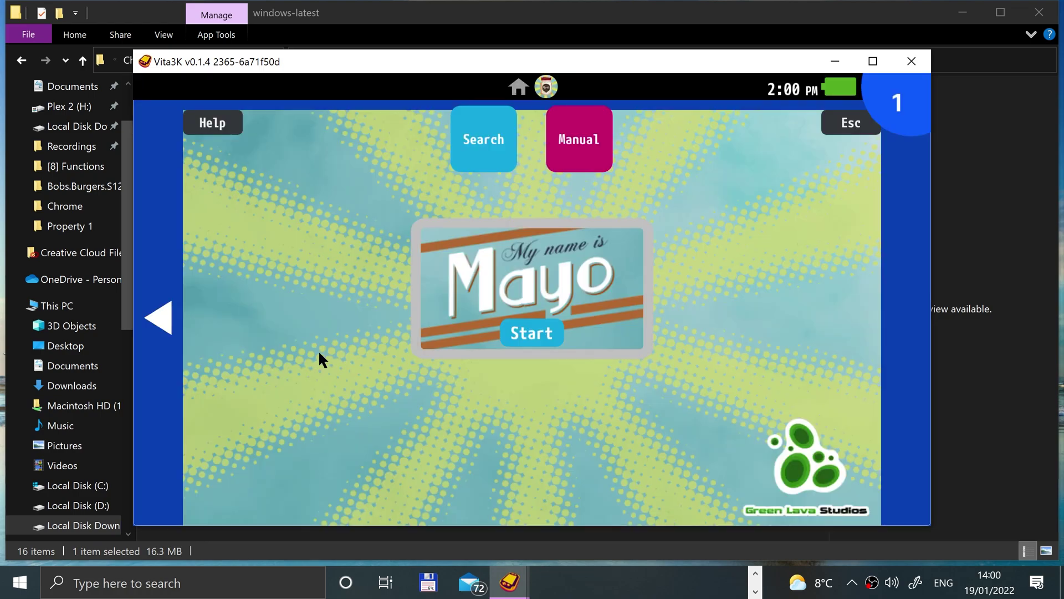
left_click(546, 327)
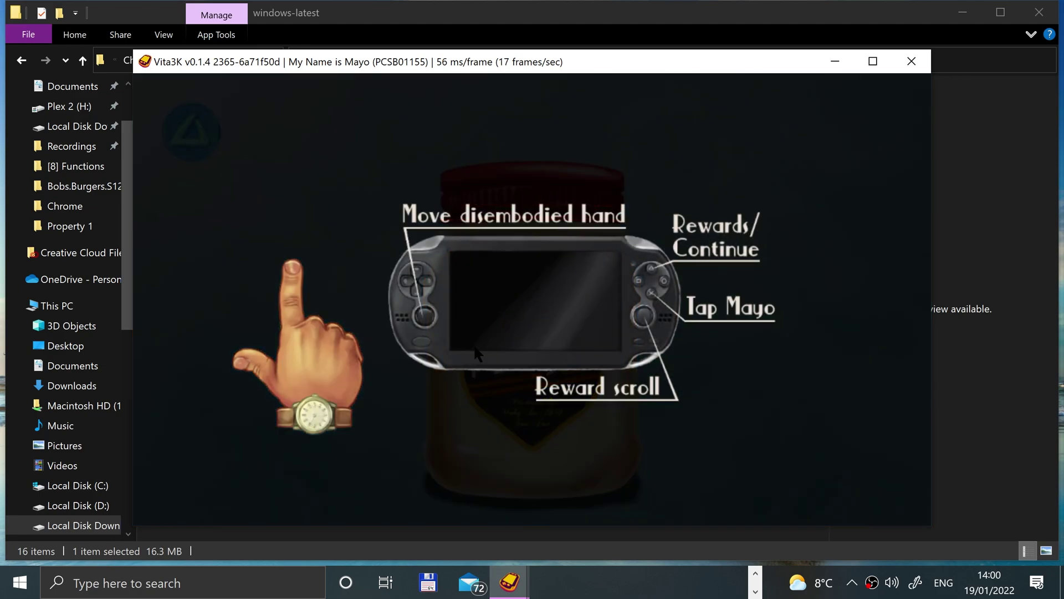
left_click(427, 394)
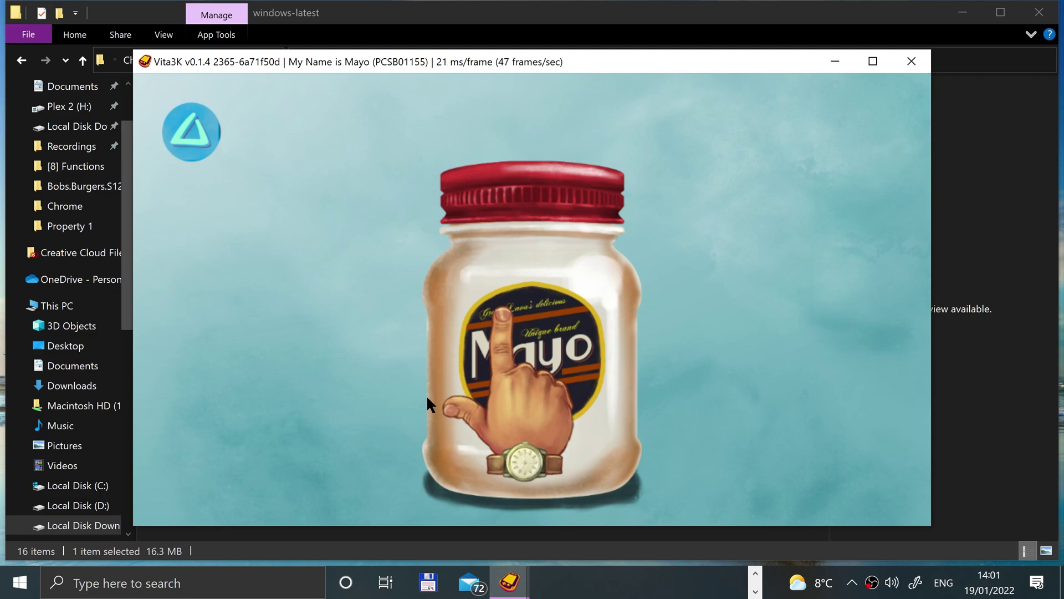
left_click(427, 395)
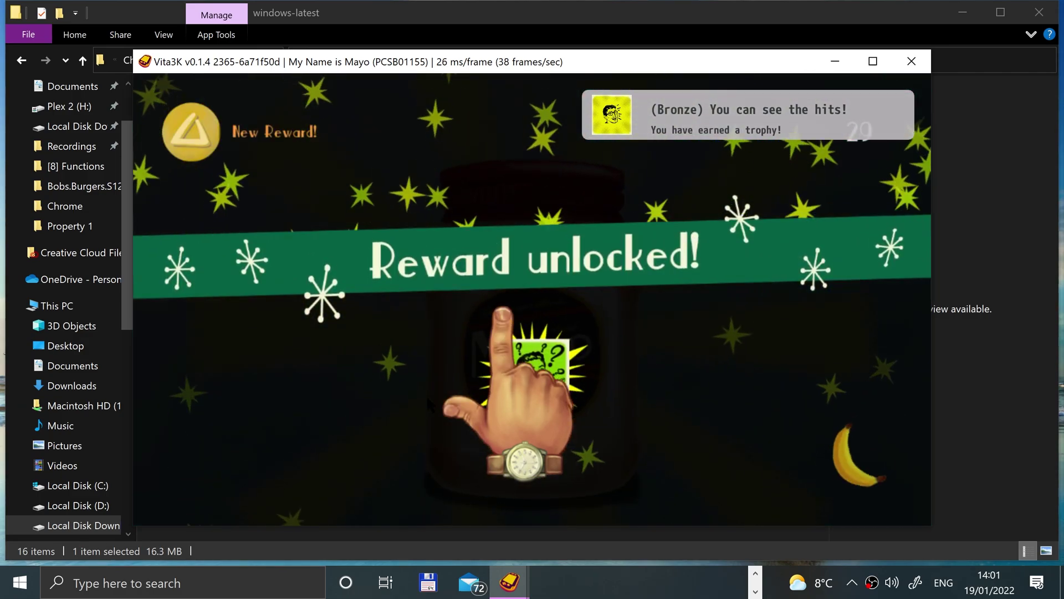
- Close Vita3K and relaunch it from the windows-latest folder, dismiss the welcome window and log in with the existing user
left_click(912, 61)
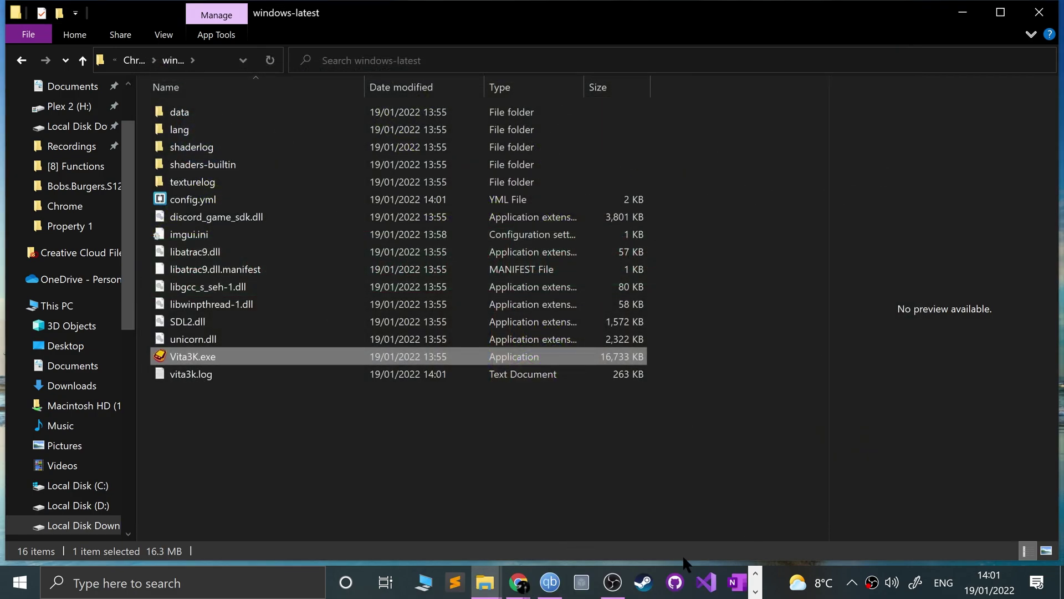
left_click(756, 590)
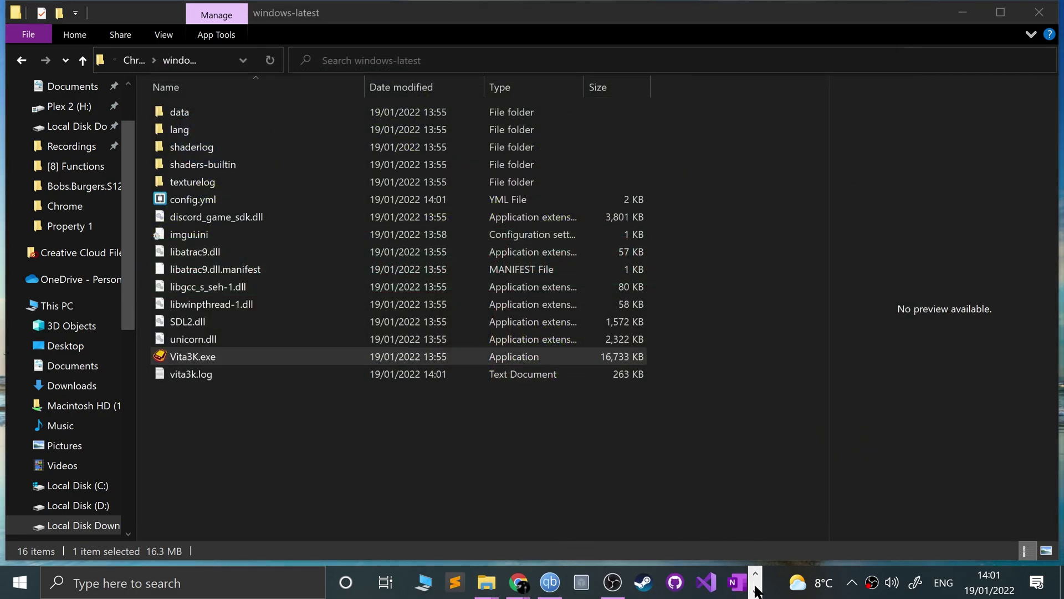
left_click(756, 589)
double_click(262, 358)
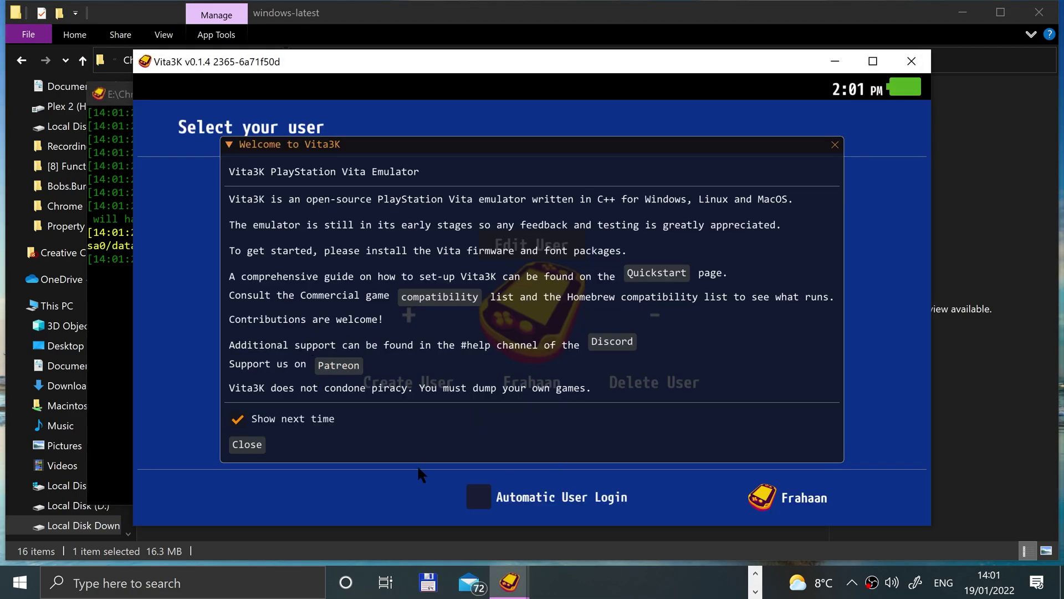
left_click(247, 444)
left_click(533, 317)
left_click(533, 318)
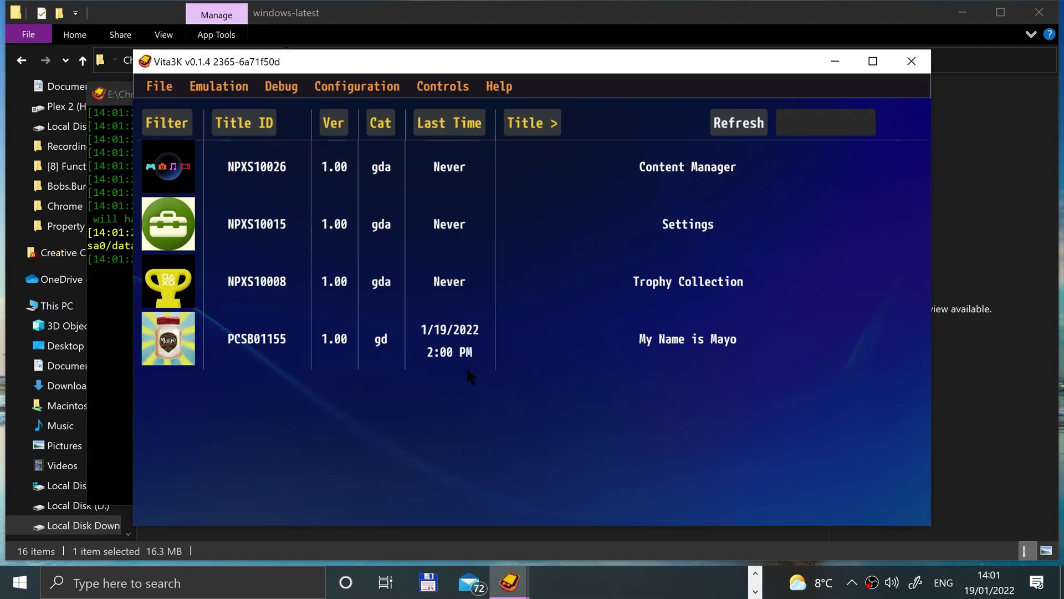
- Look up the My Name is Mayo trophy "You can see the hits!" in Trophy Collection, and return to the app list
left_click(225, 292)
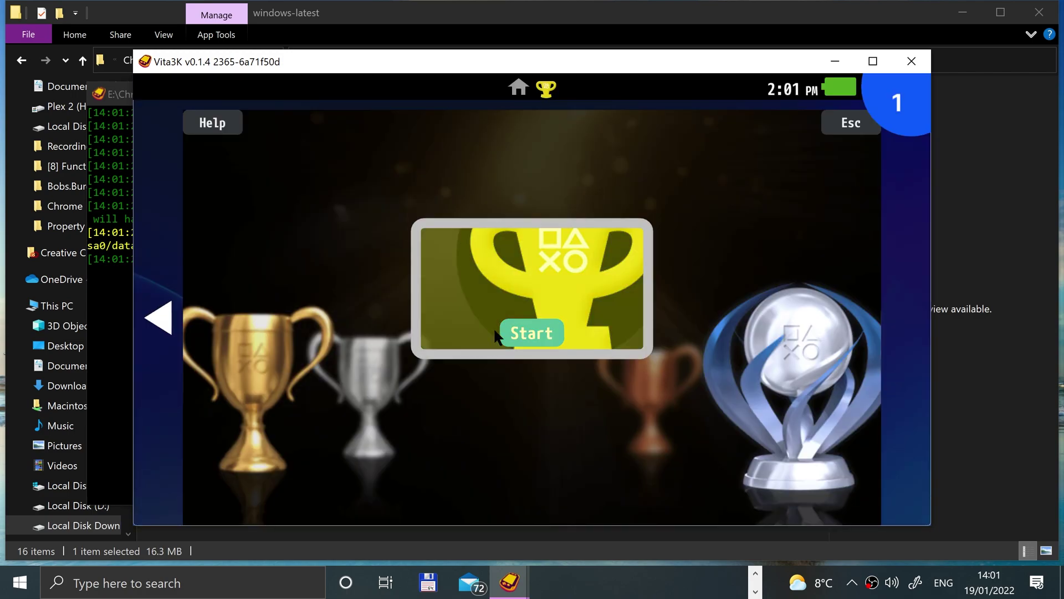
left_click(496, 336)
left_click(401, 219)
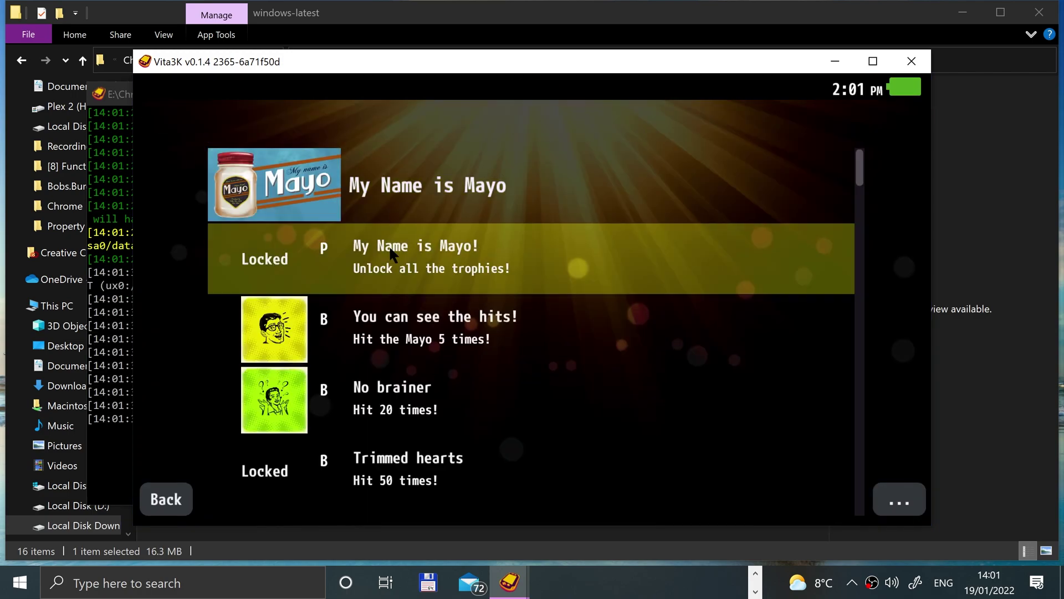
left_click(393, 327)
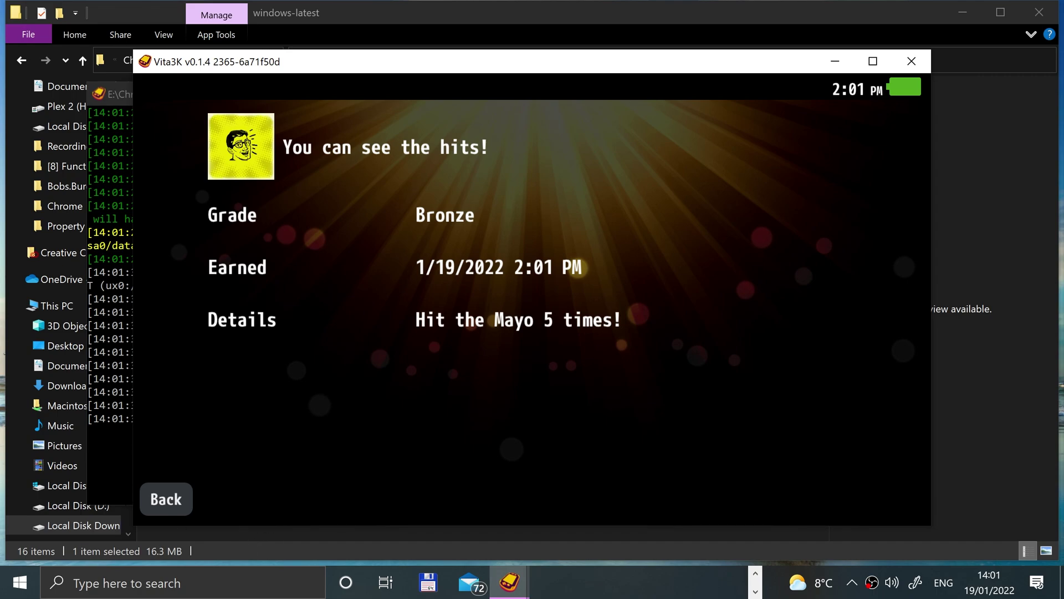
left_click(167, 499)
left_click(166, 499)
left_click(166, 499)
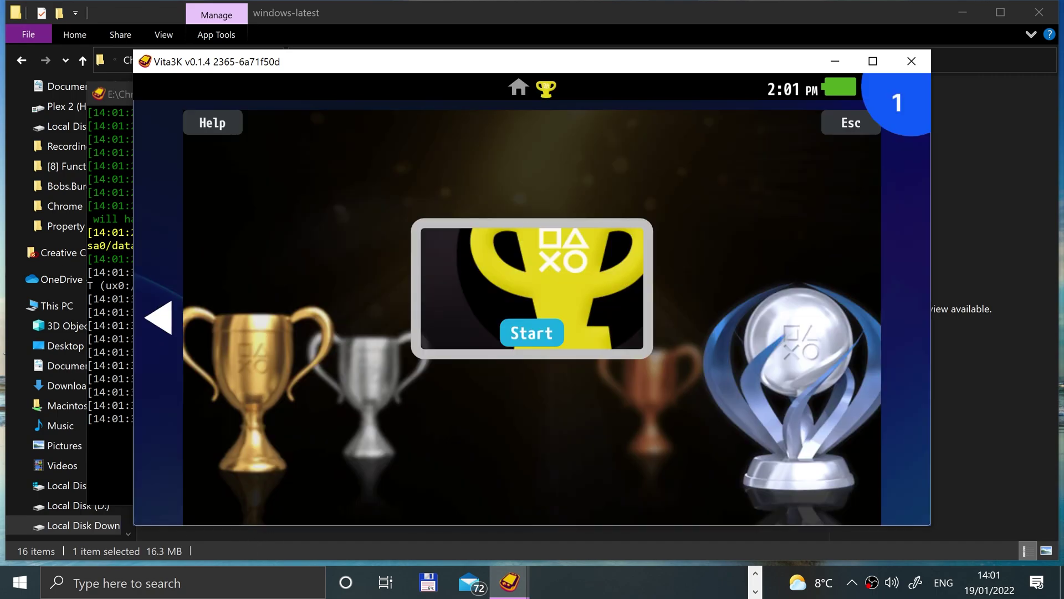
left_click(166, 322)
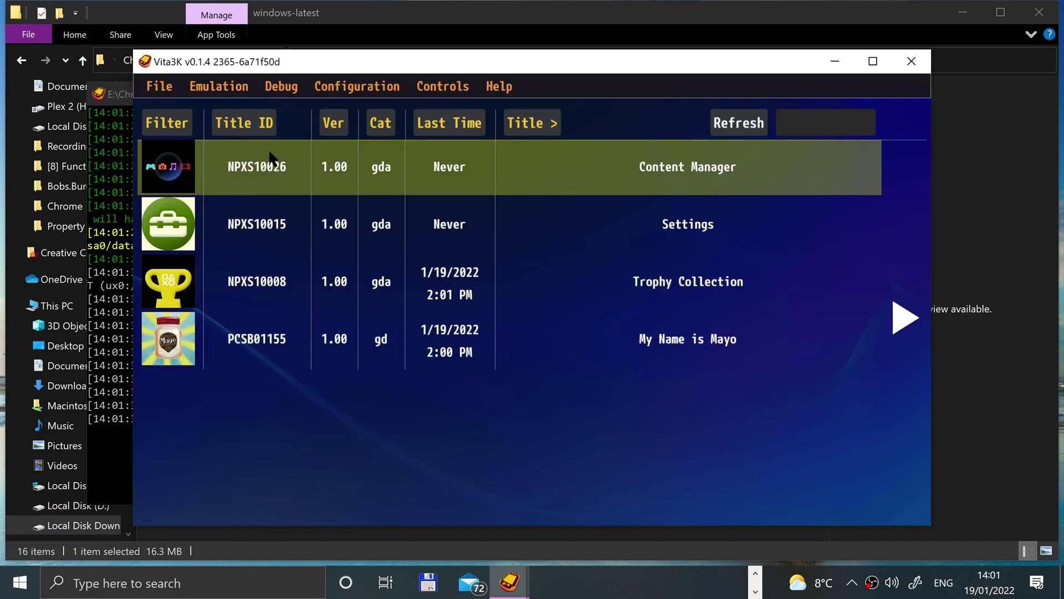
- Start the Settings app and review the Theme, Start Screen and Home Screen Backgrounds pages under Theme & Background
left_click(407, 226)
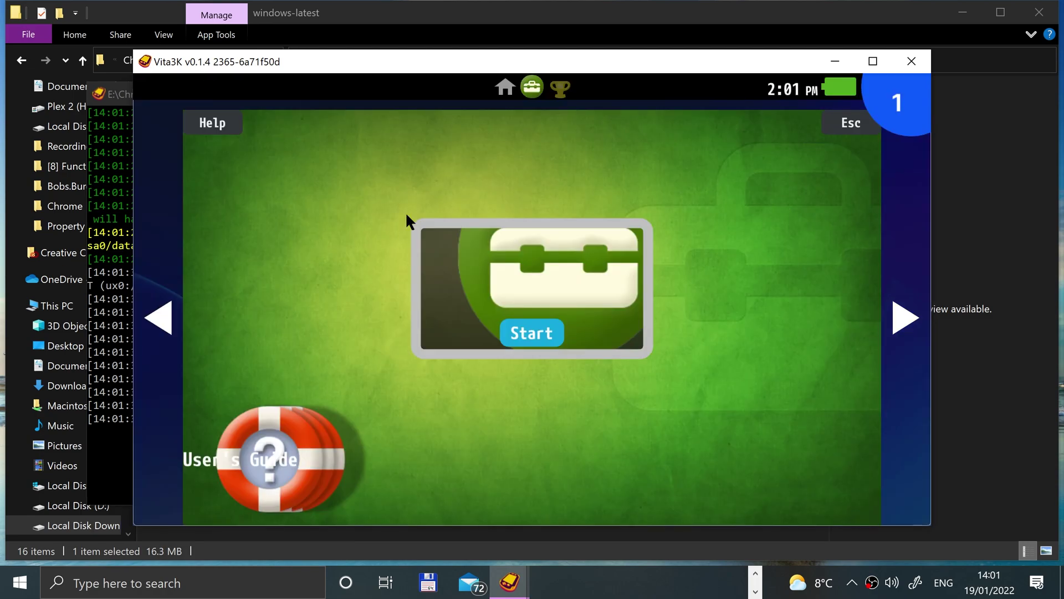
left_click(516, 314)
left_click(298, 205)
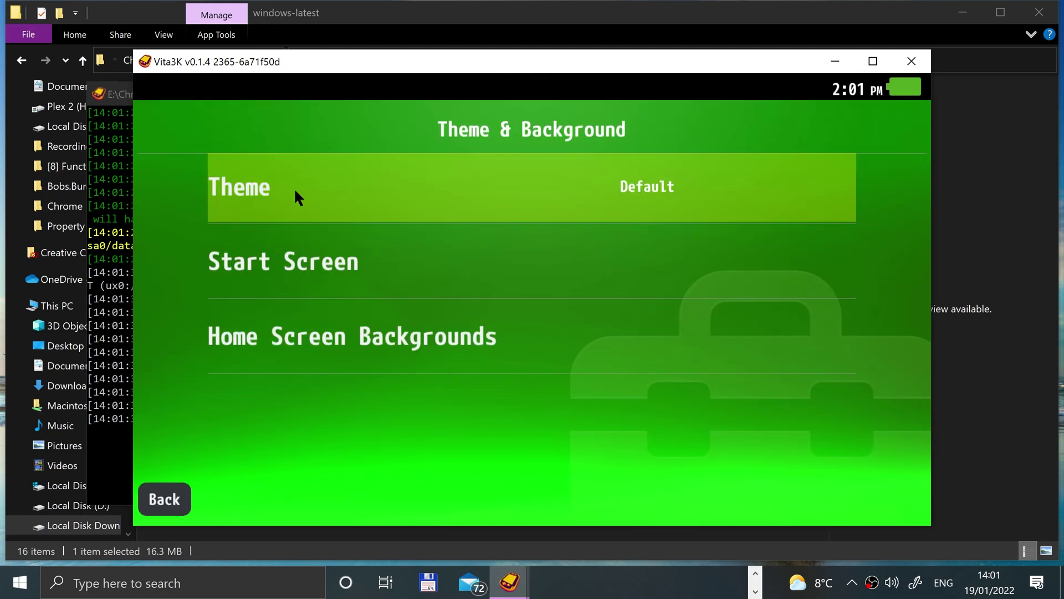
left_click(266, 256)
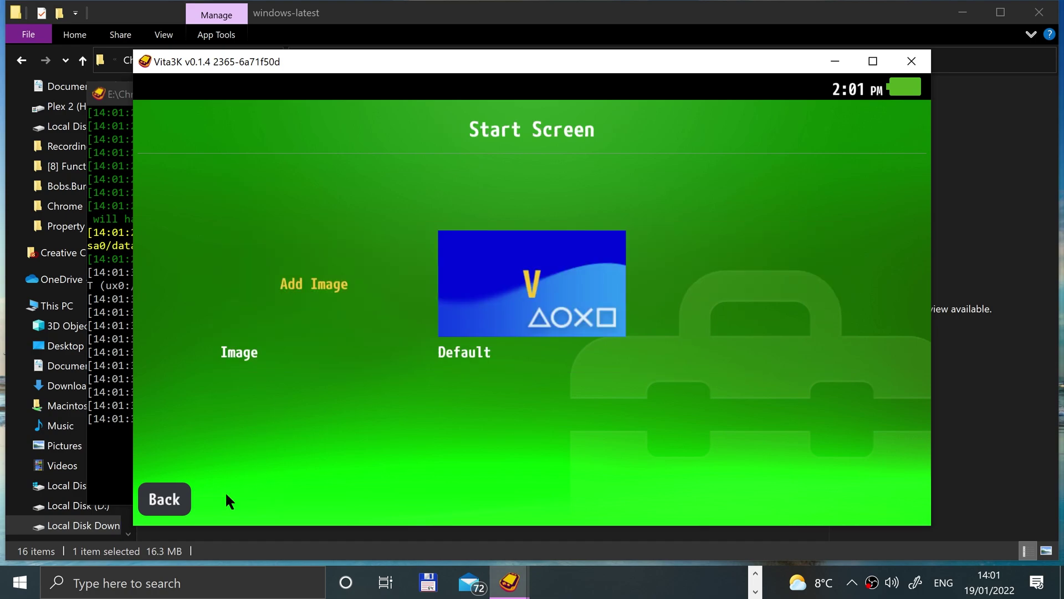
left_click(155, 500)
left_click(383, 209)
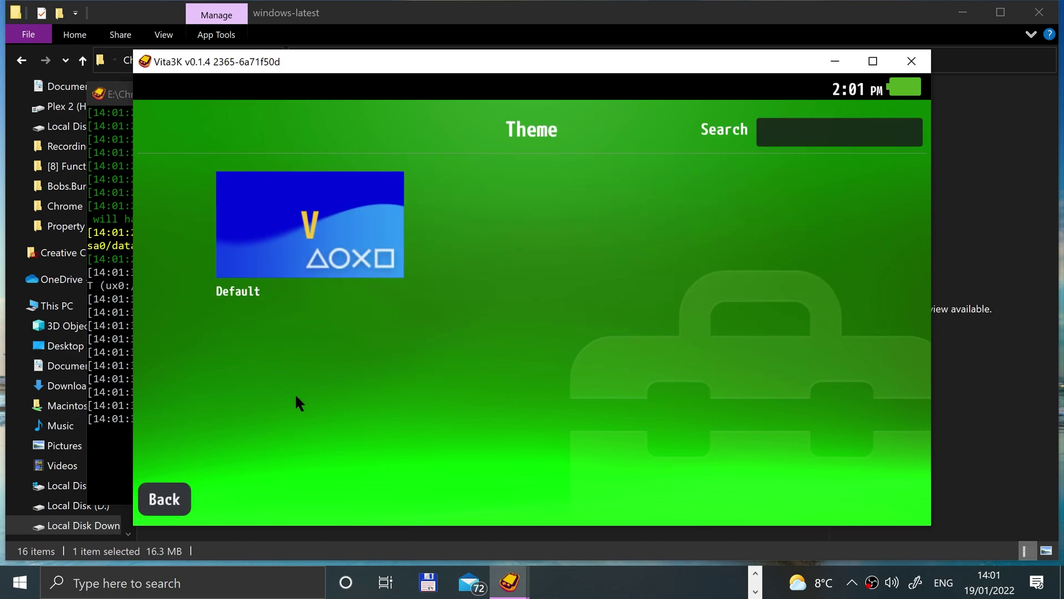
left_click(167, 483)
left_click(365, 270)
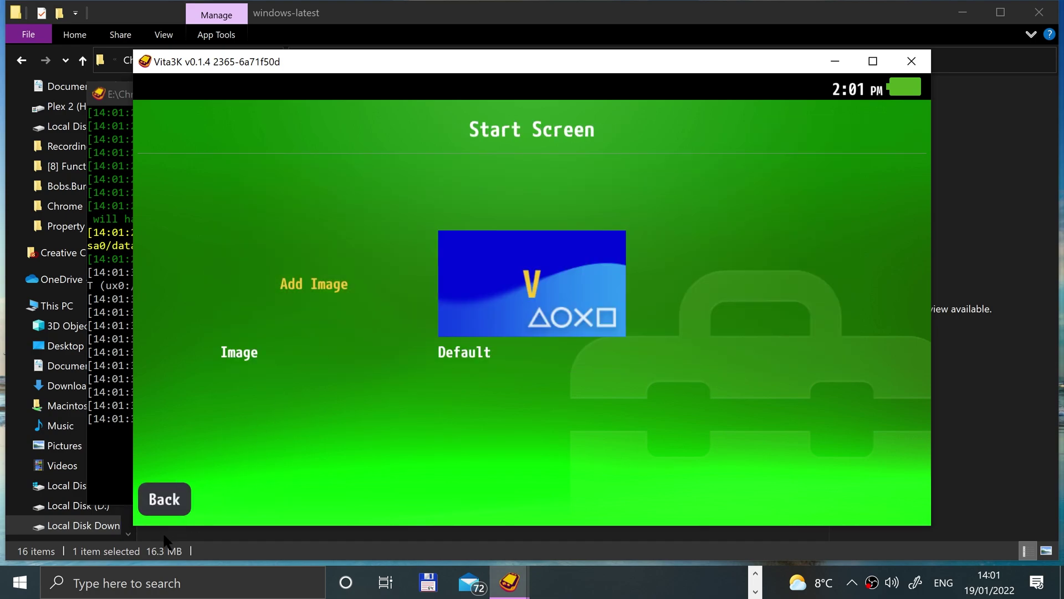
left_click(165, 499)
left_click(329, 349)
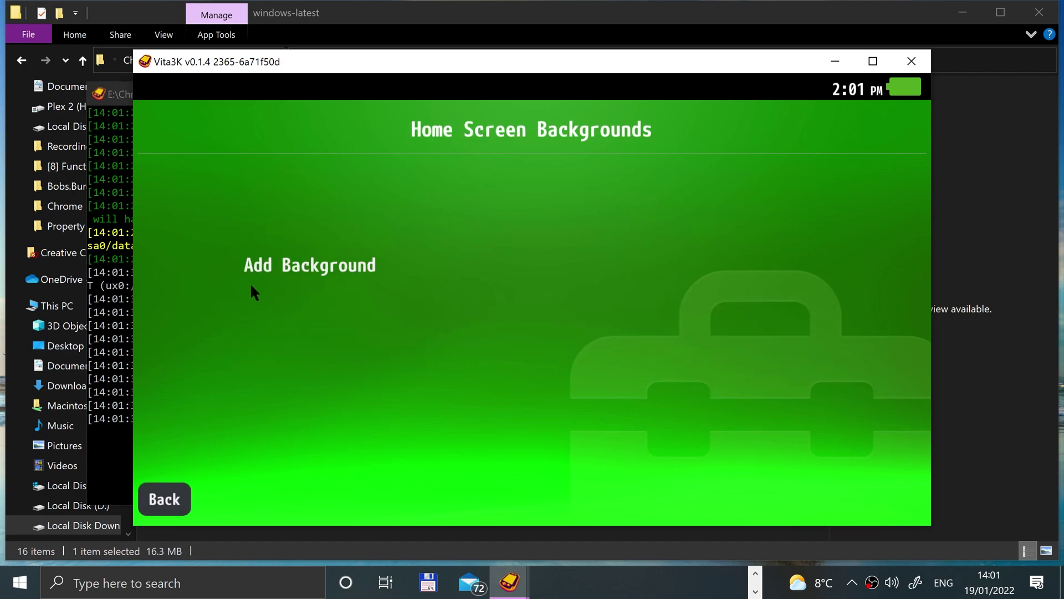
left_click(174, 490)
left_click(174, 490)
- View the Date & Time format settings, and leave the Settings app for the app list
left_click(309, 254)
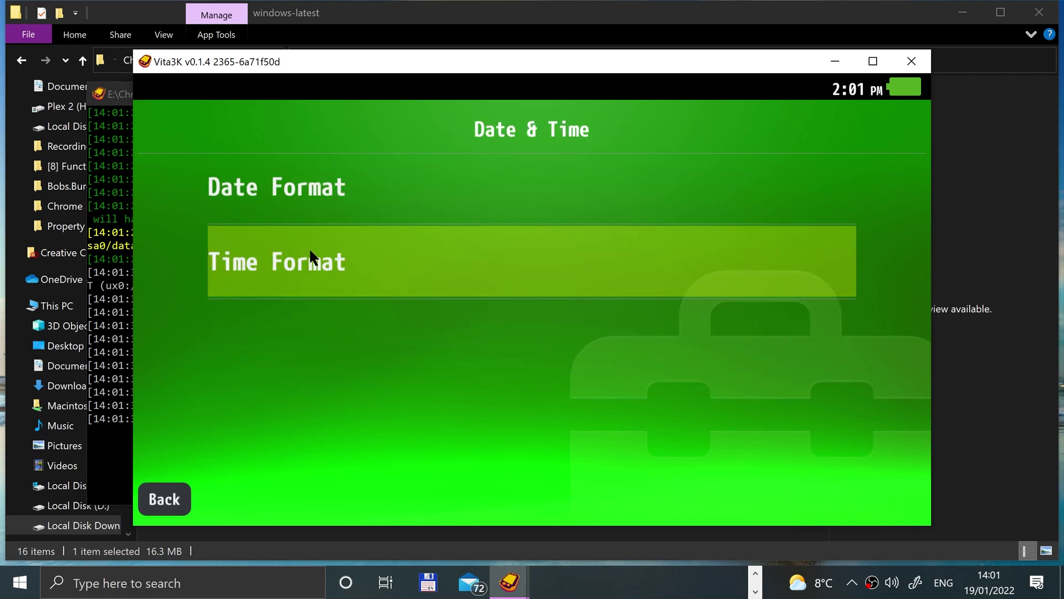
left_click(171, 487)
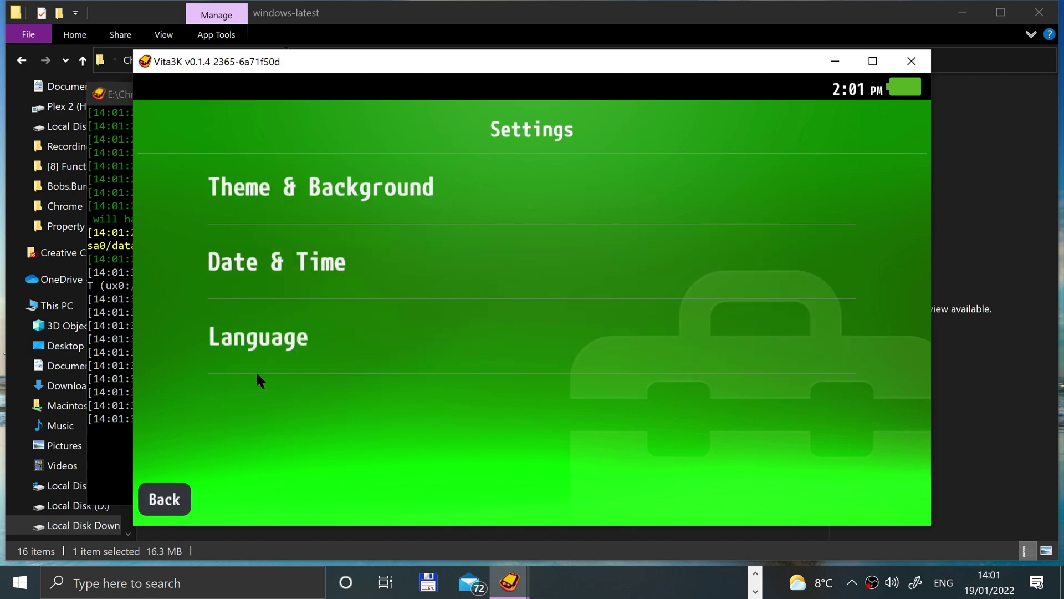
left_click(162, 495)
left_click(144, 313)
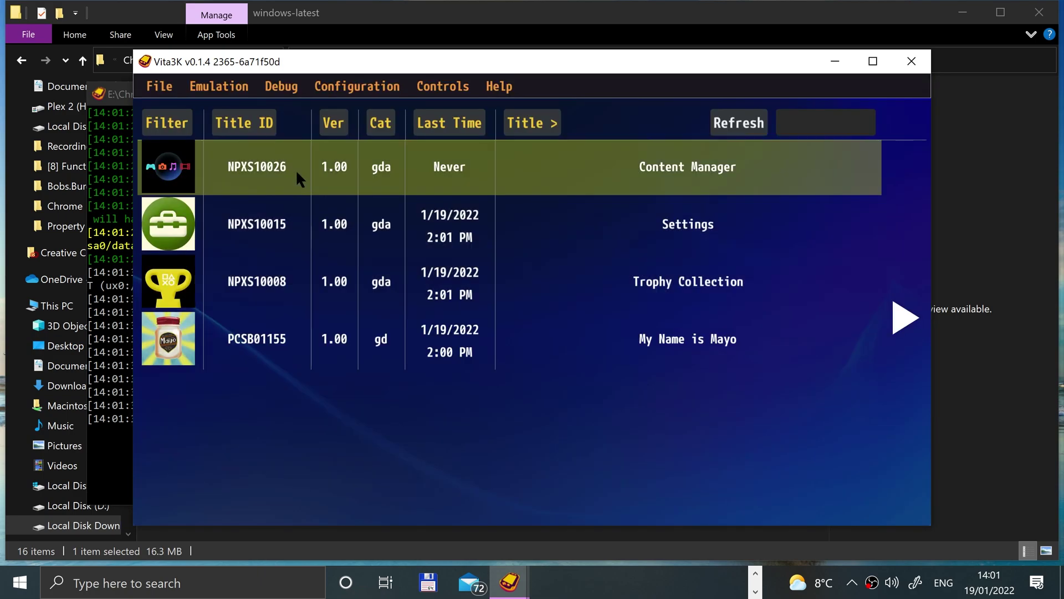
- Start Content Manager, review its storage categories and the Applications list, and return to the app list
left_click(295, 169)
left_click(531, 330)
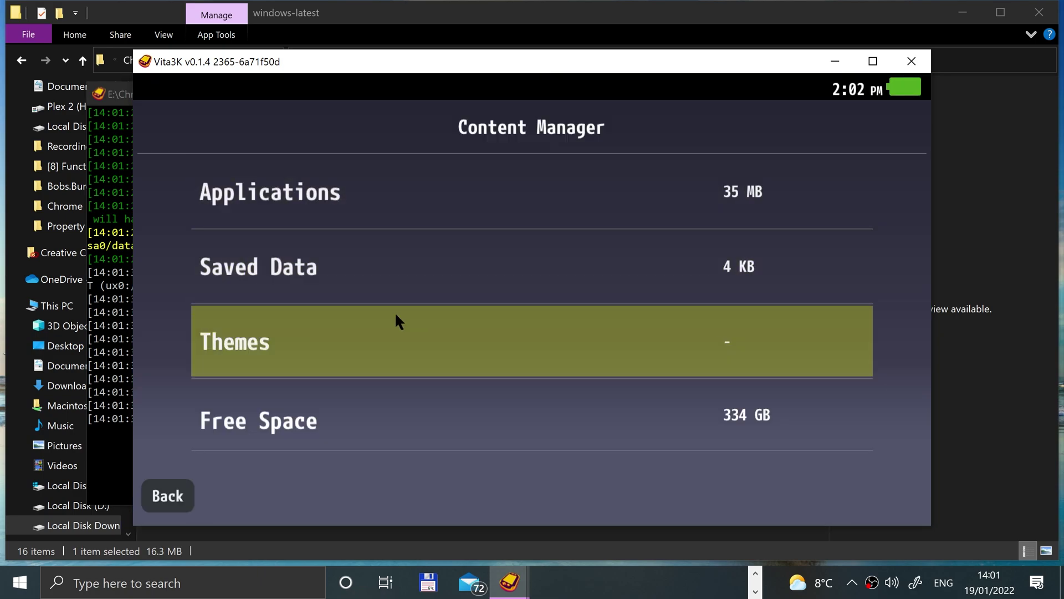
left_click(375, 188)
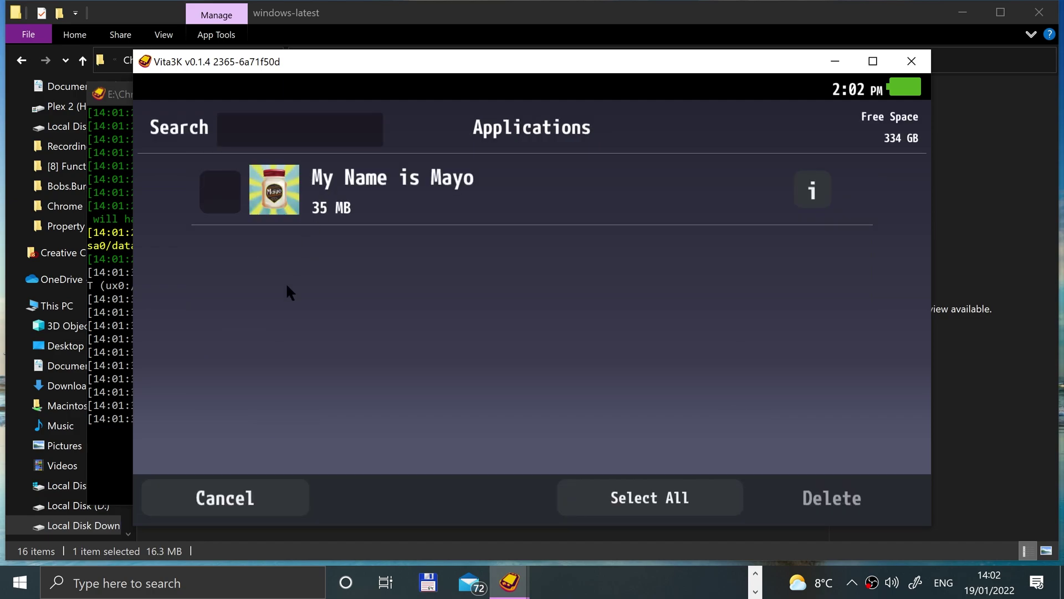
left_click(206, 518)
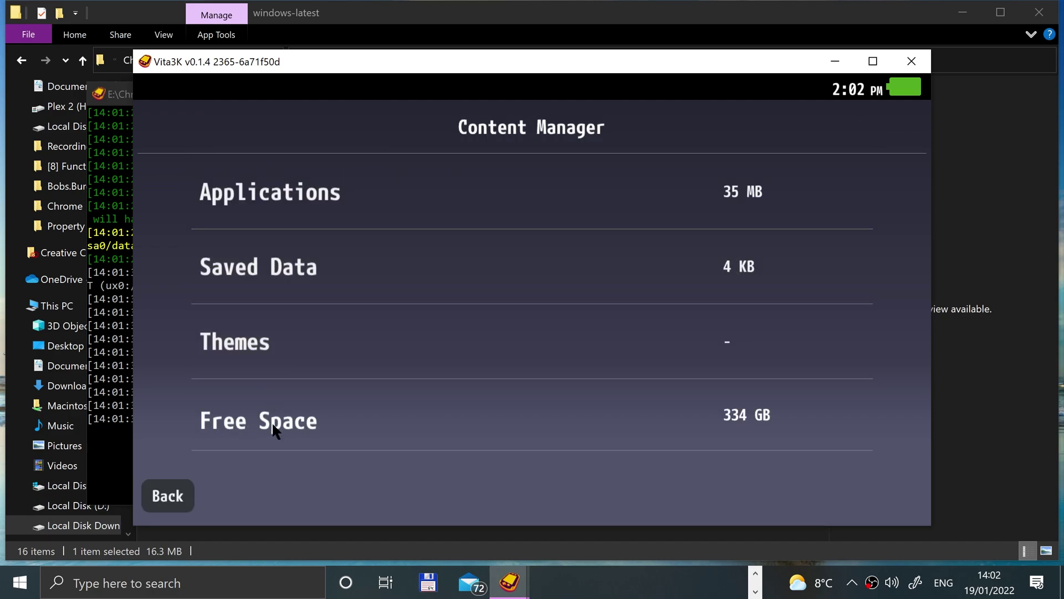
left_click(160, 488)
left_click(167, 313)
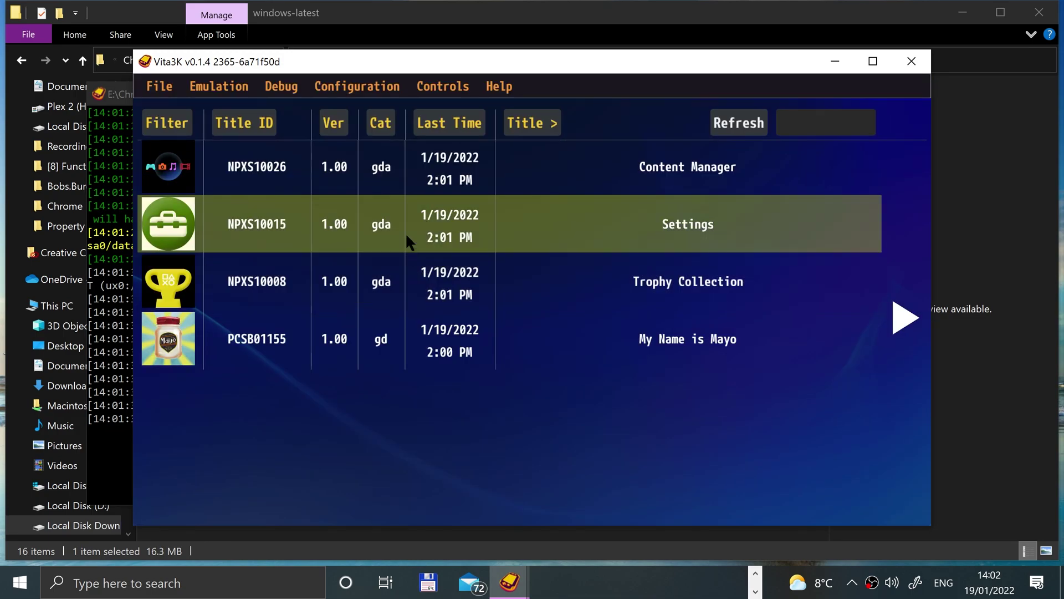
- Check the notifications from the live area screens and open the My Name is Mayo notification
left_click(899, 298)
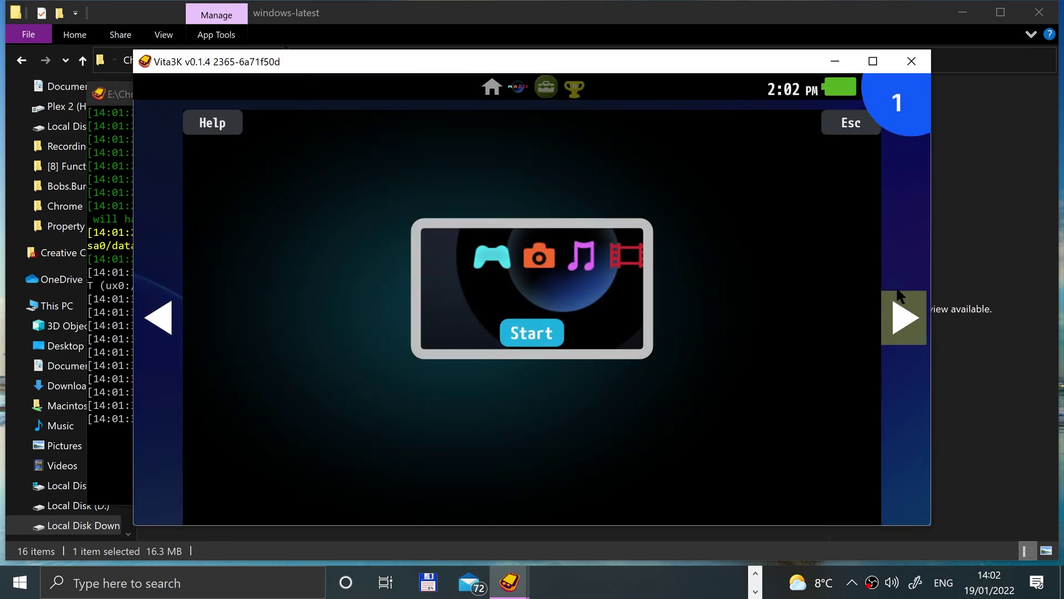
left_click(887, 107)
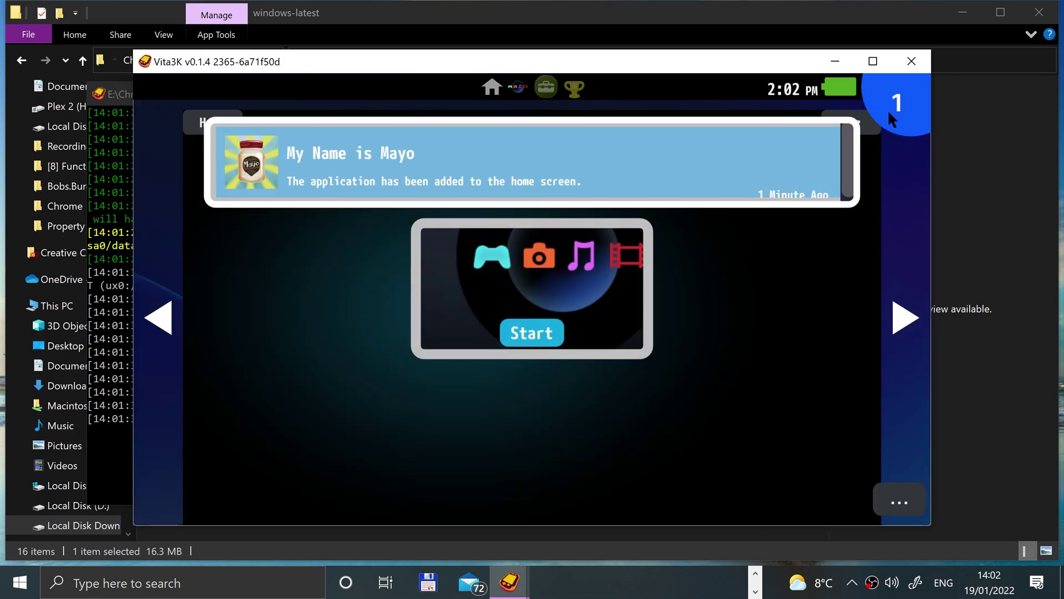
left_click(496, 161)
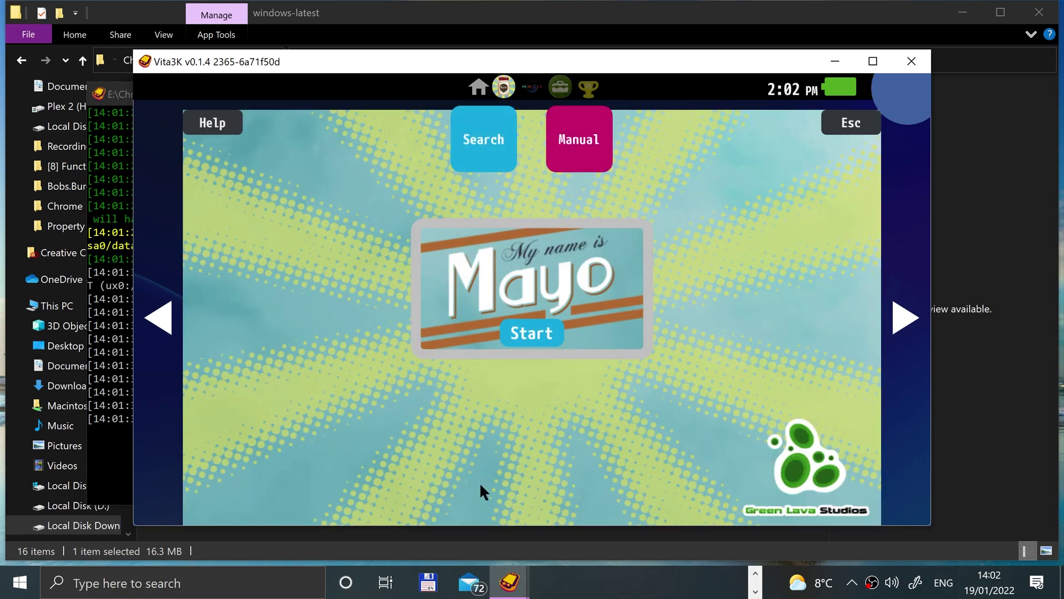
- View the My Name is Mayo manual through to page 15, close it, and return to the app list
left_click(577, 133)
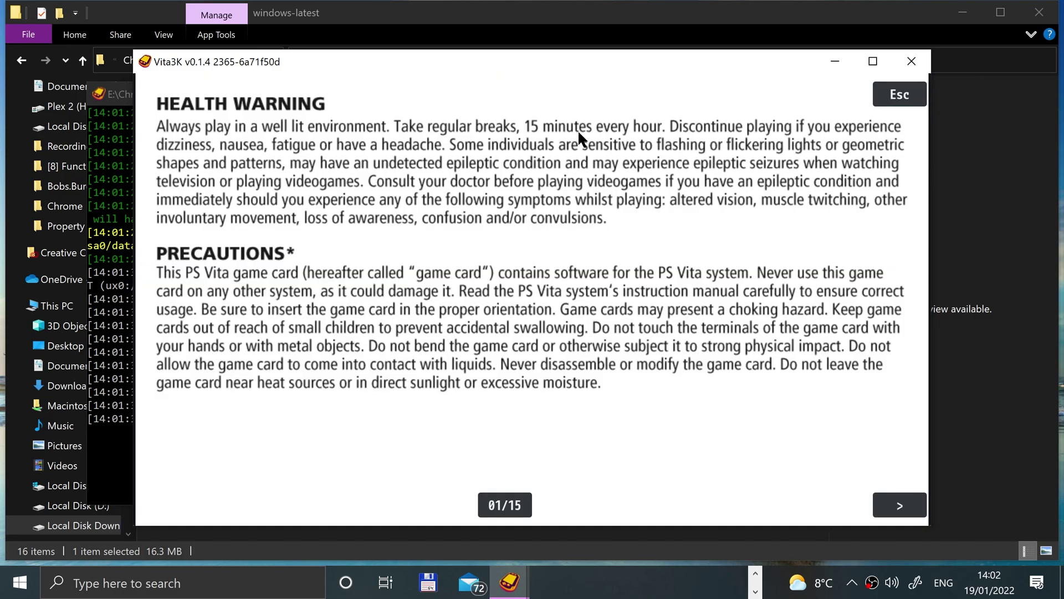
key("Right")
key("Right")
key("Right")
key("Right")
key("Right")
key("Right")
key("Right")
key("Right")
key("Right")
key("Right")
key("Right")
key("Right")
key("Right")
key("Right")
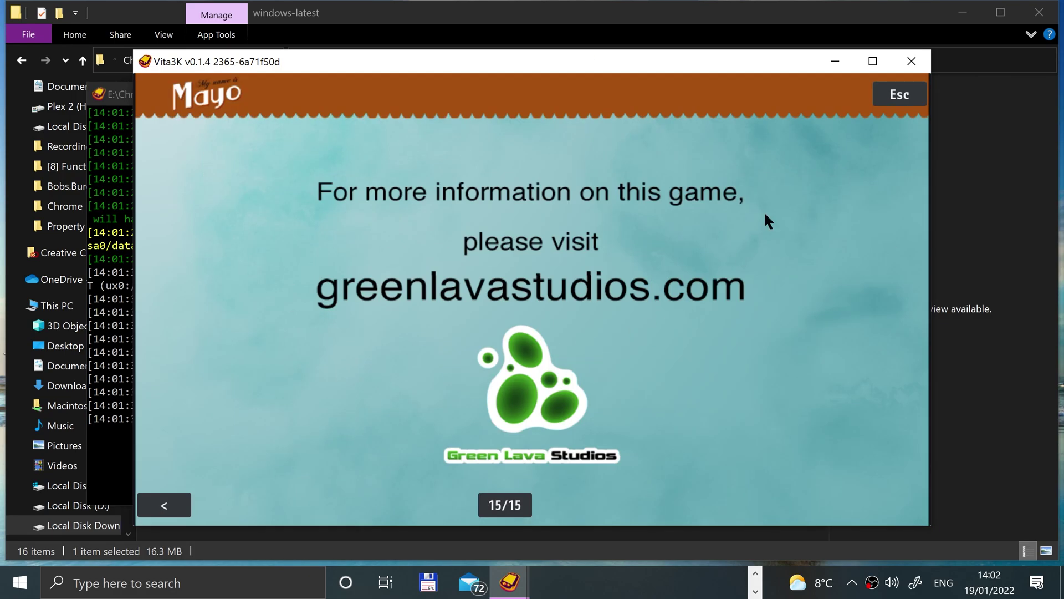
left_click(899, 94)
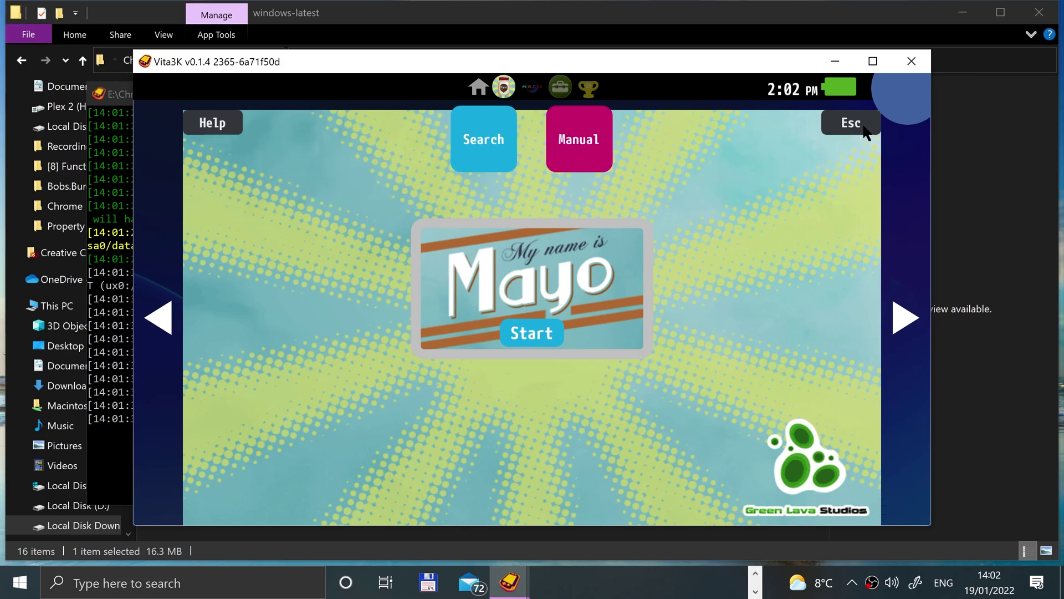
left_click(863, 120)
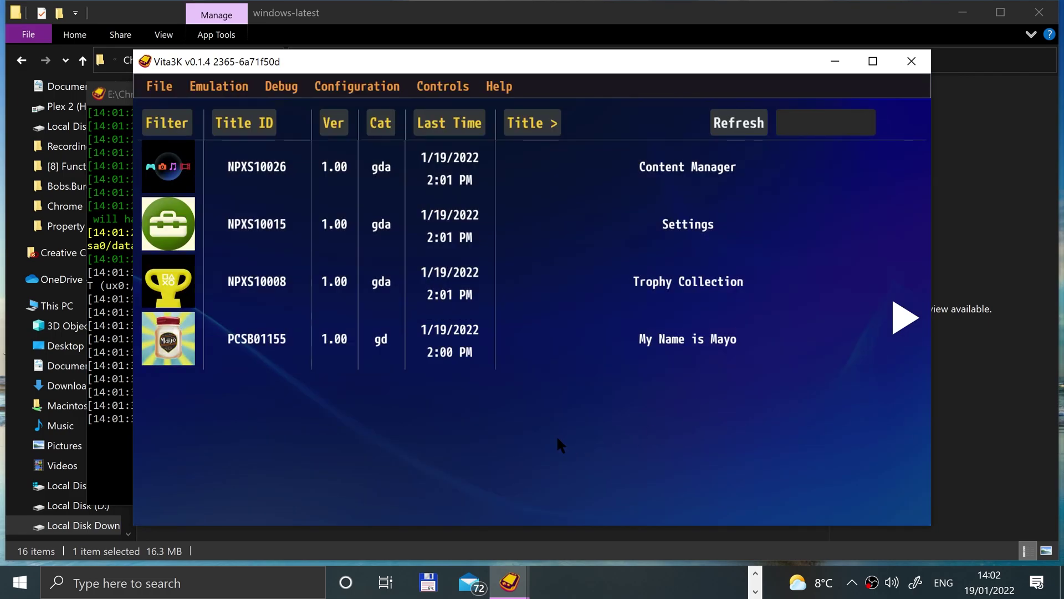